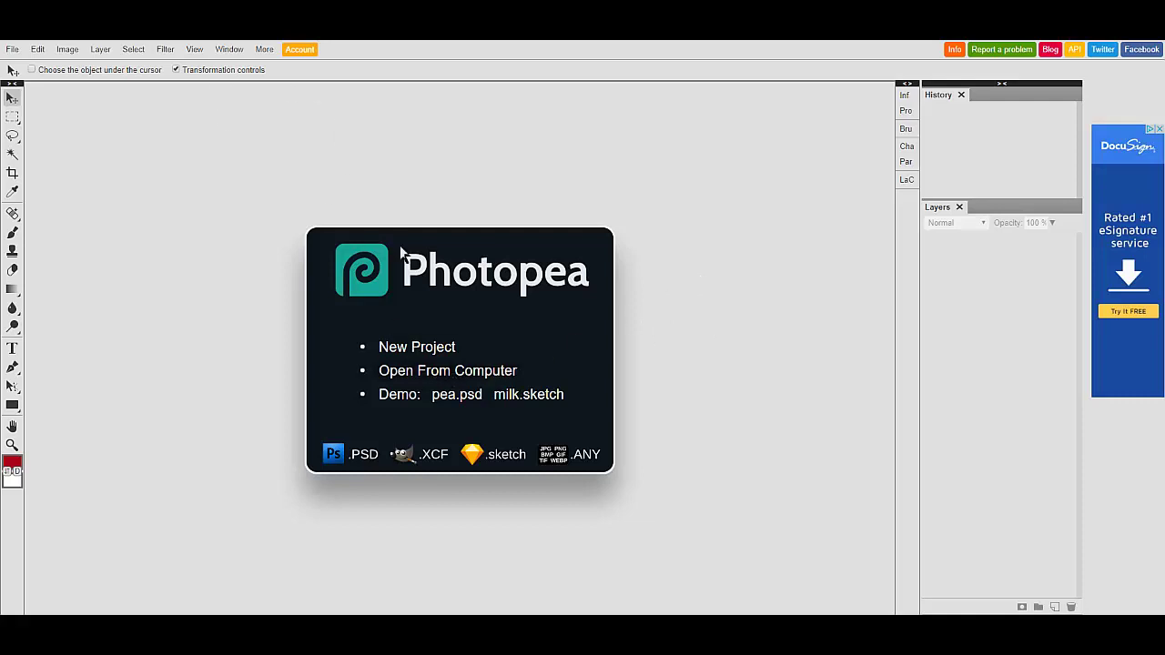
- Browse to 23. Real-Estate.psd in the computer's file dialog and open it
left_click(429, 373)
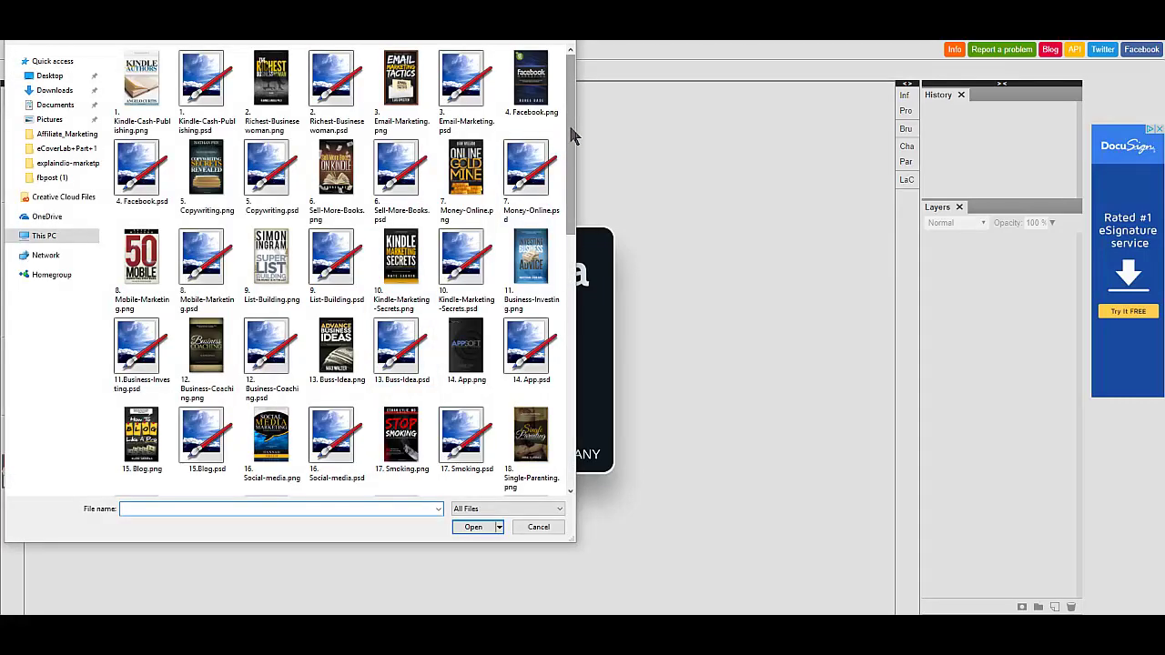
left_click_drag(570, 132, 569, 328)
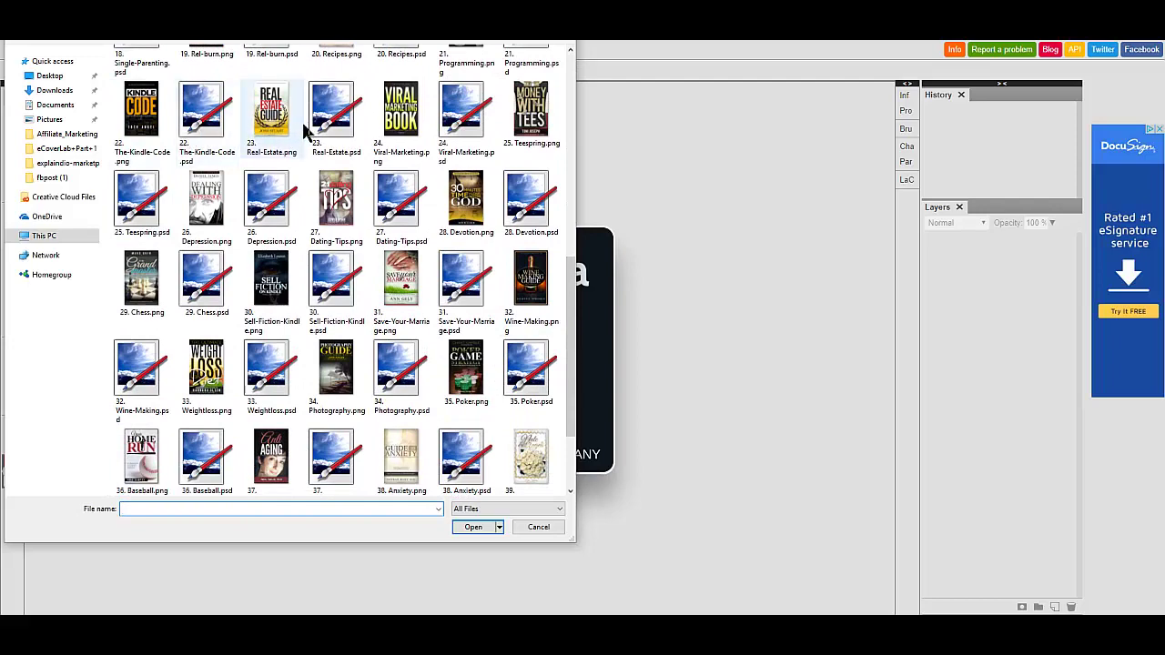
left_click(330, 127)
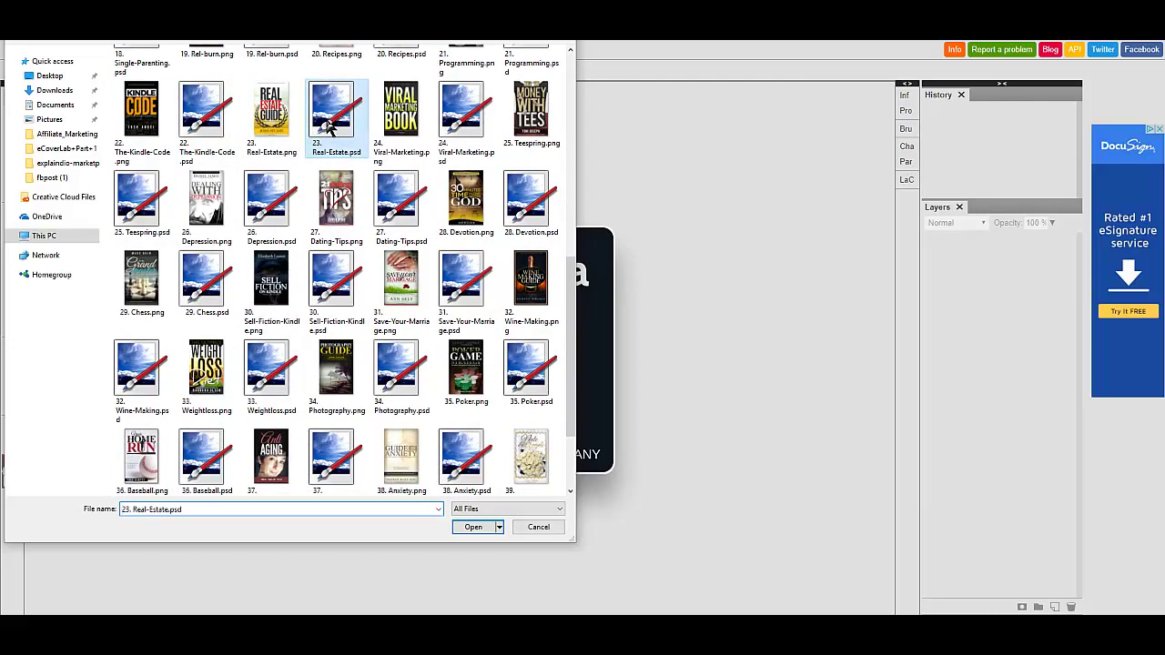
left_click(483, 527)
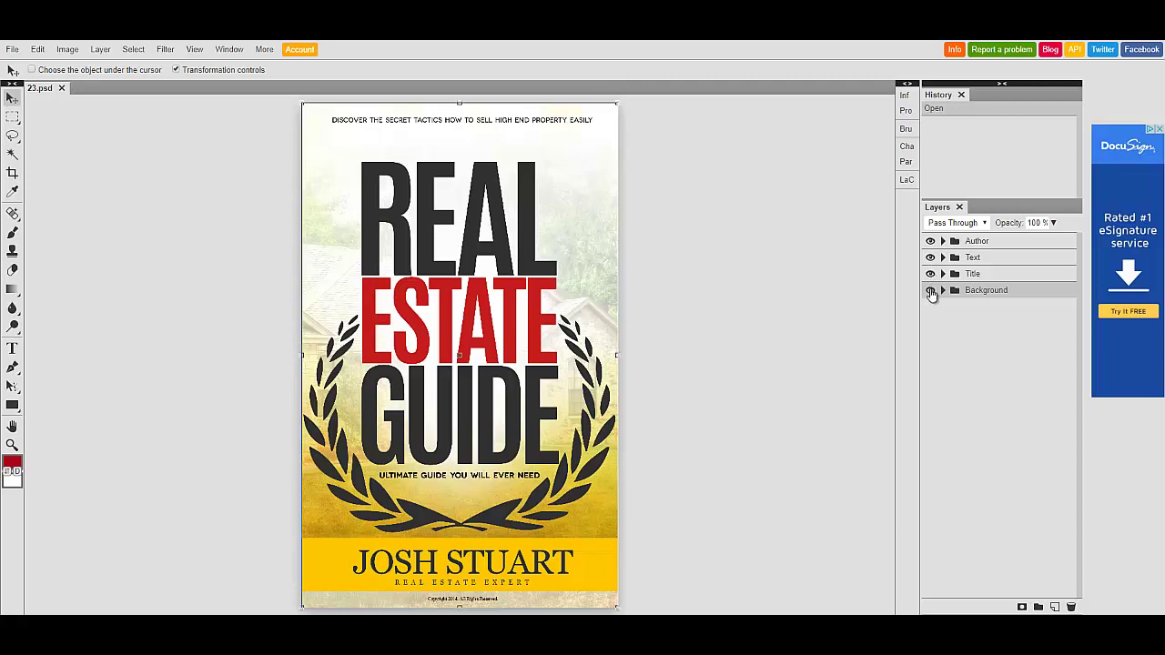
- Toggle the Author group's visibility to check it, then expand it to show its two text layers
left_click(930, 241)
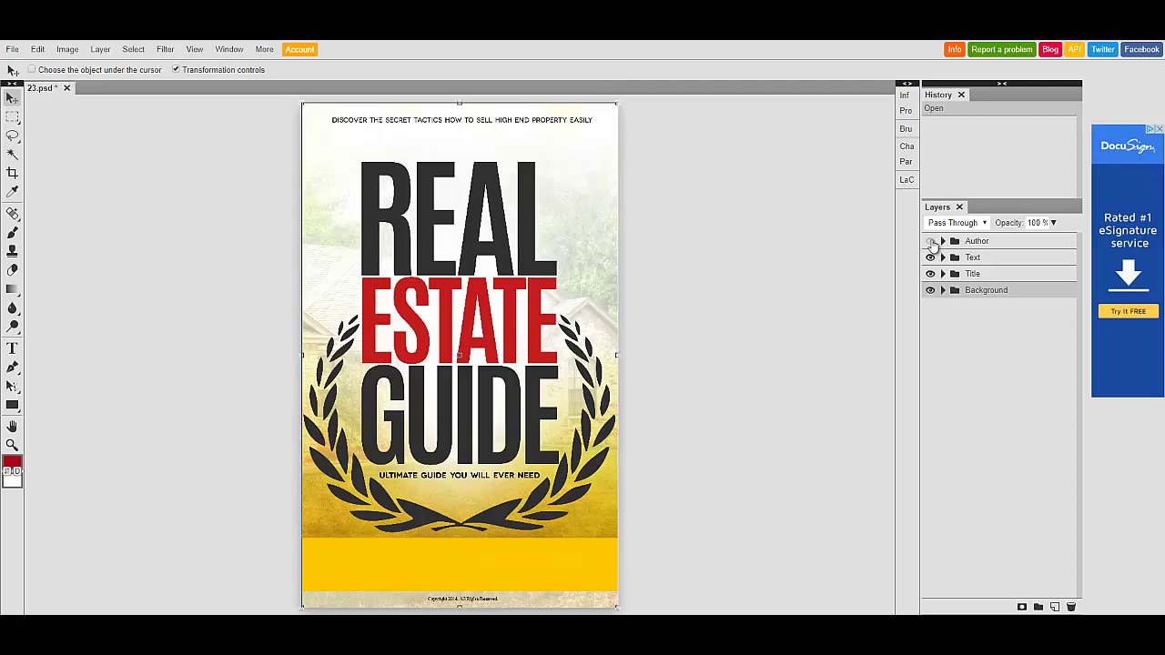
left_click(930, 241)
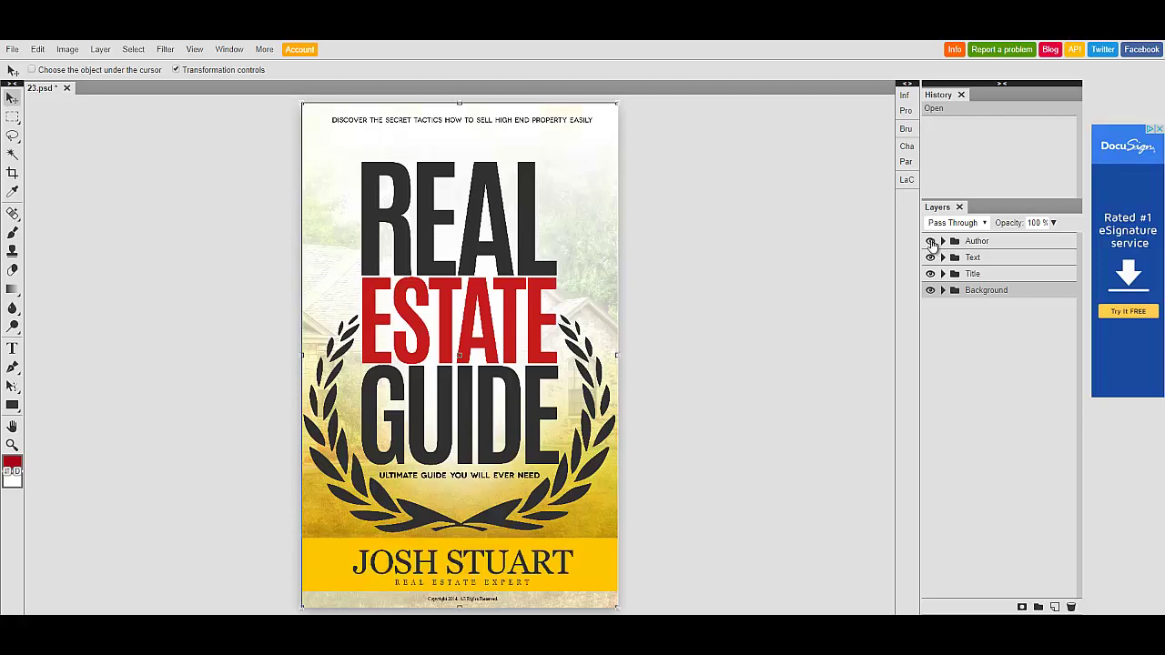
left_click(930, 241)
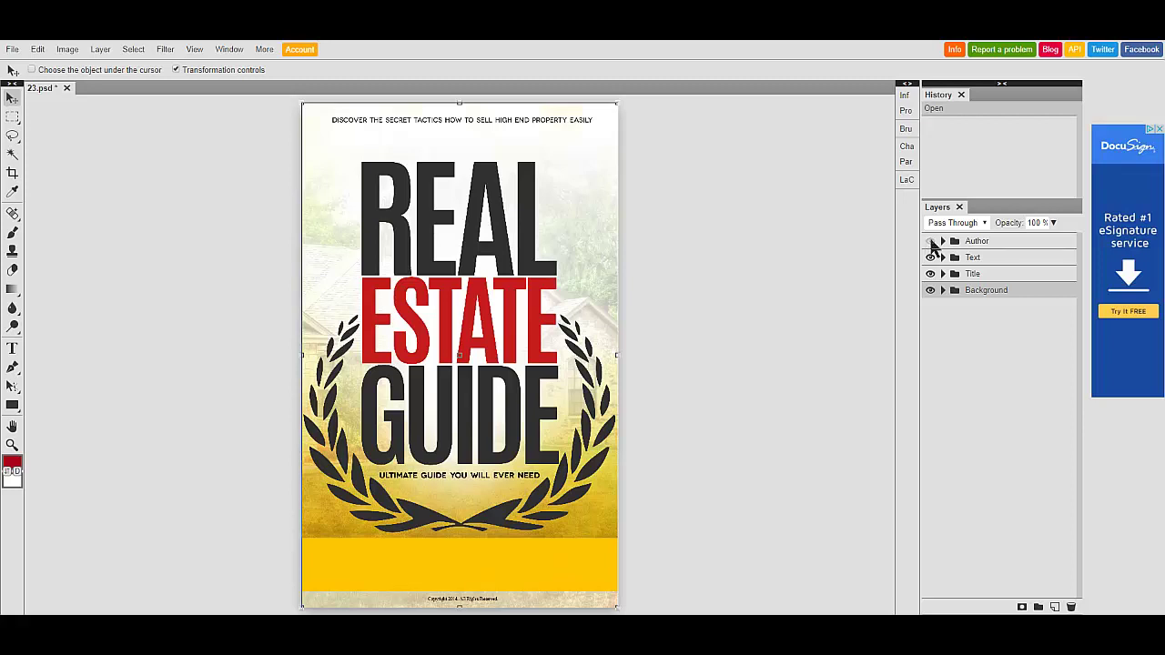
left_click(930, 241)
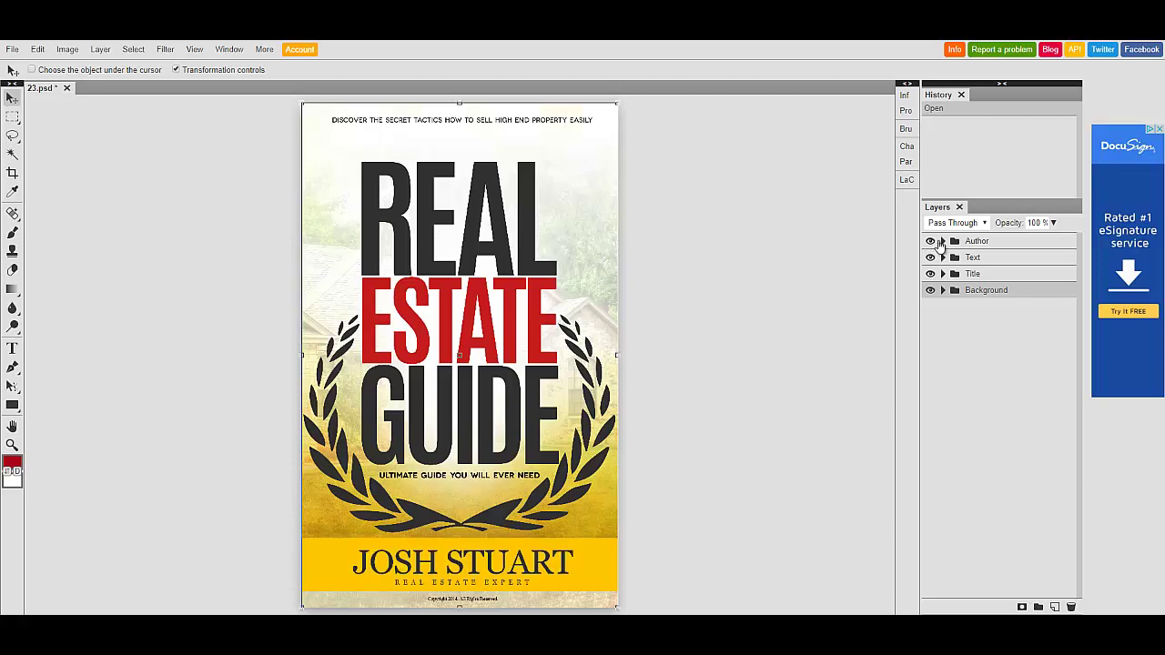
left_click(942, 241)
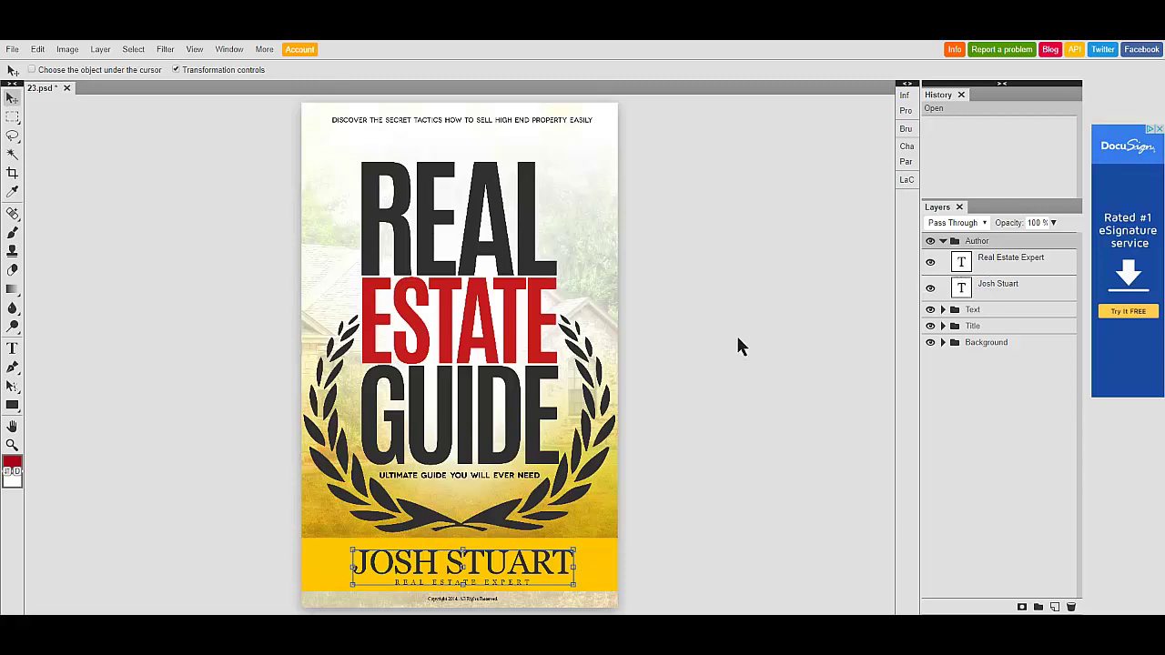
- Select the author name text layer in the Layers panel
left_click(964, 289)
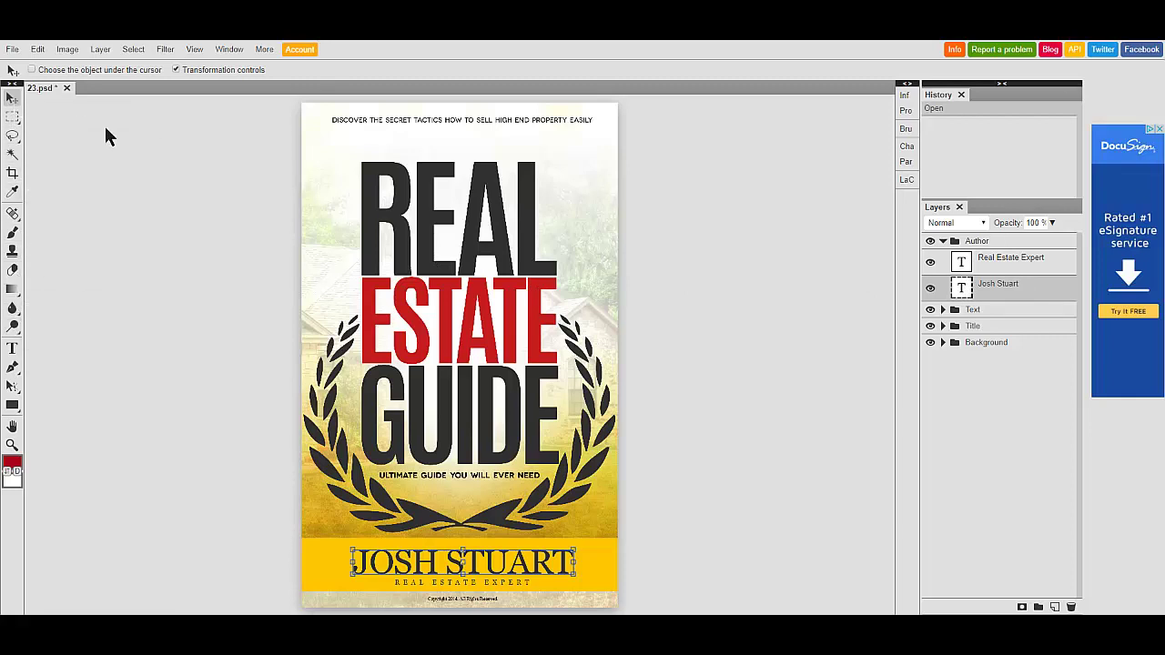
mouse_move(4, 128)
mouse_move(350, 549)
left_mouse_down()
mouse_move(323, 522)
mouse_move(326, 537)
mouse_move(361, 553)
left_mouse_up()
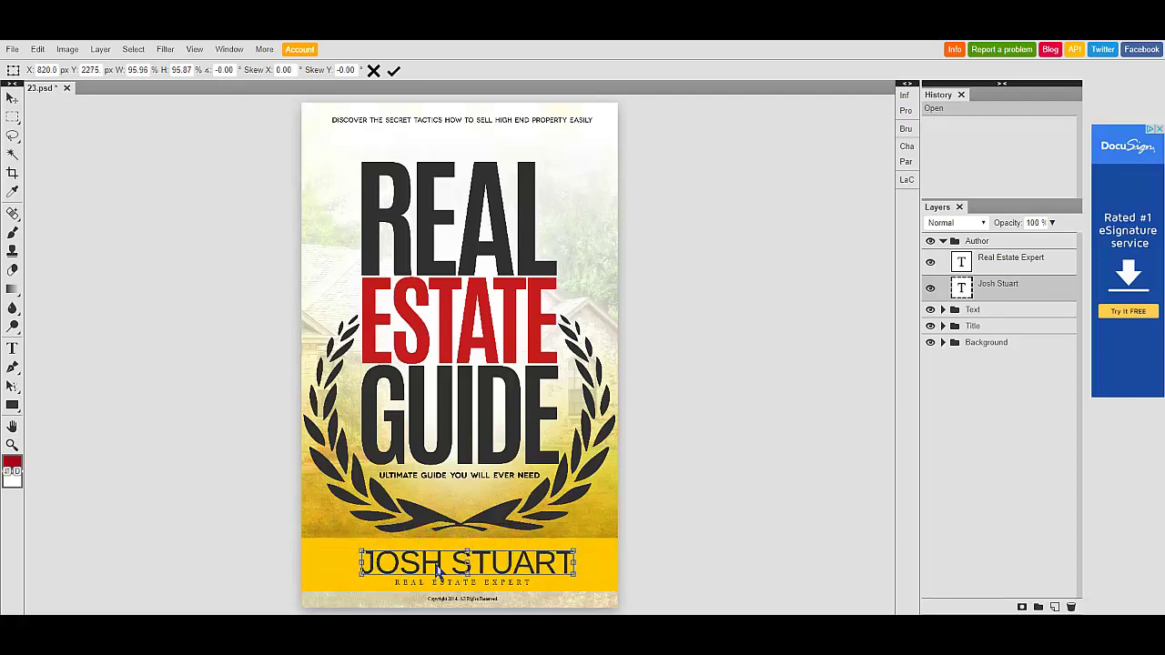
mouse_move(440, 568)
left_mouse_down()
mouse_move(387, 561)
mouse_move(392, 524)
mouse_move(490, 494)
mouse_move(462, 556)
mouse_move(435, 564)
left_mouse_up()
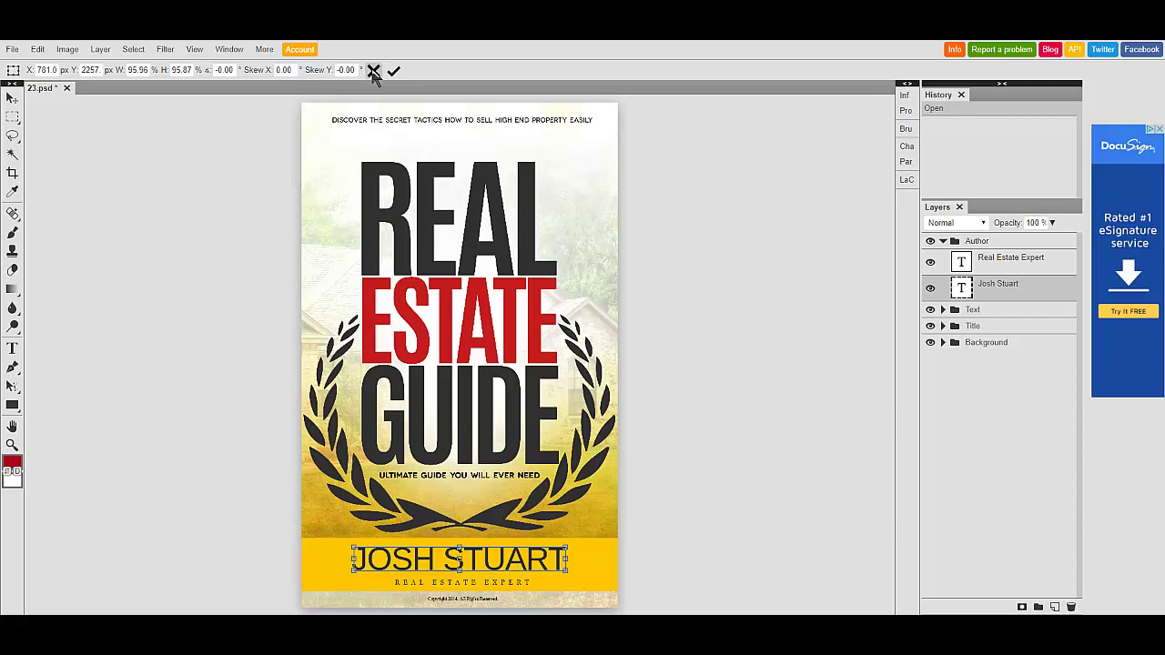
left_click(374, 71)
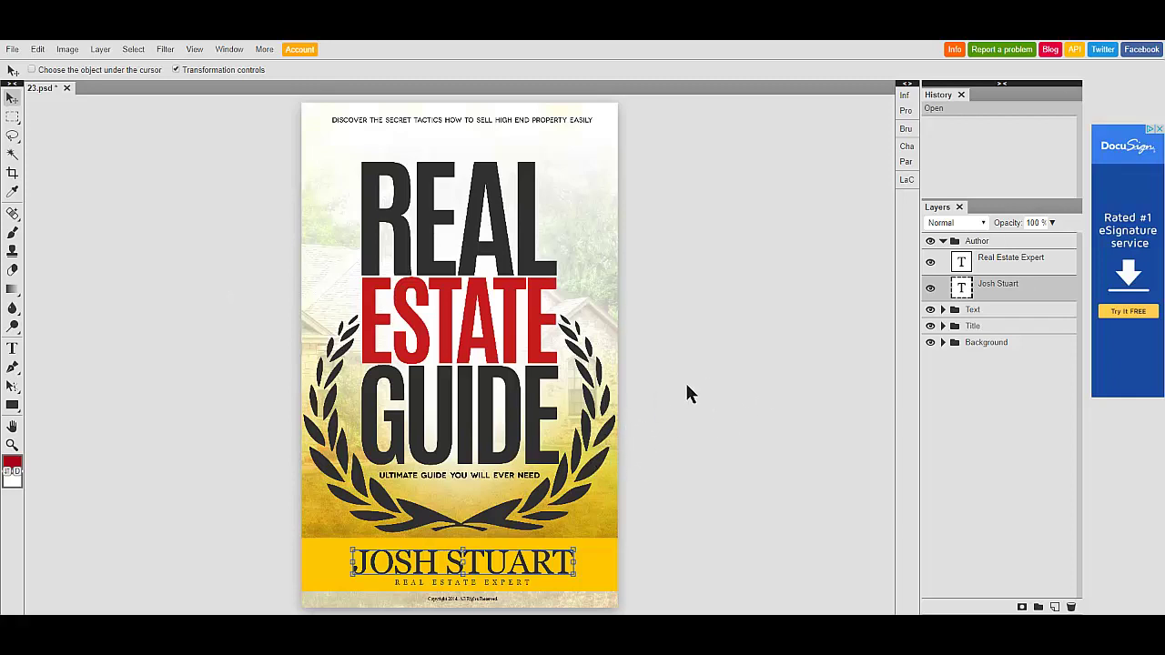
- Recolour the author name text blue (hex 3827d9) using the Type tool's colour picker
double_click(962, 291)
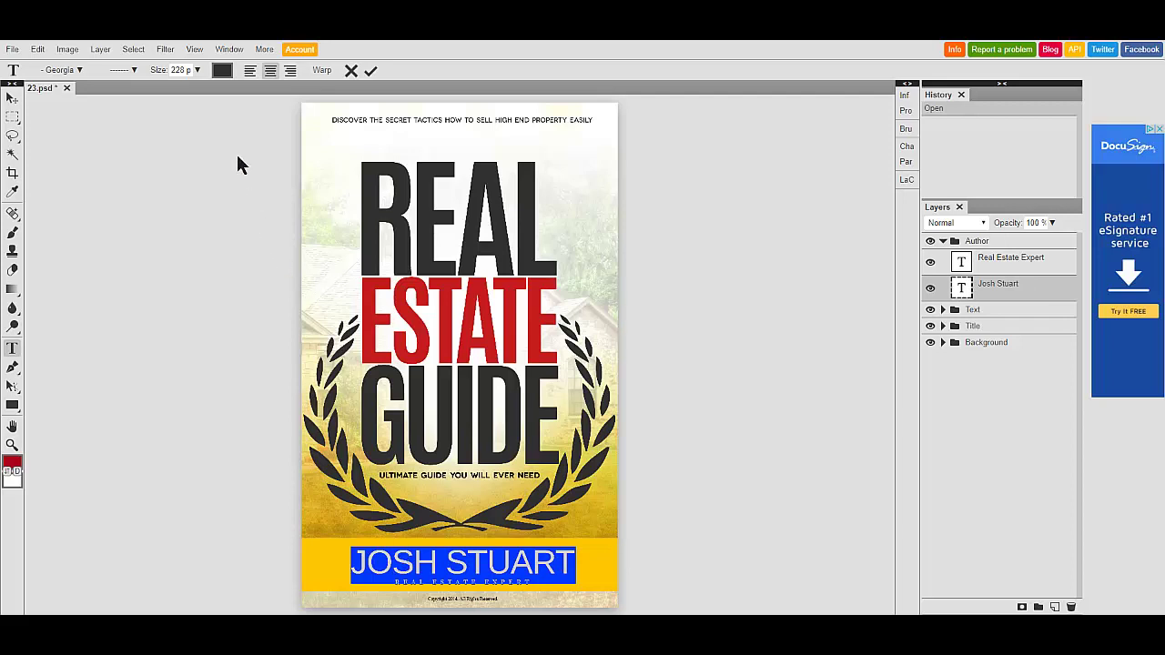
left_click(222, 71)
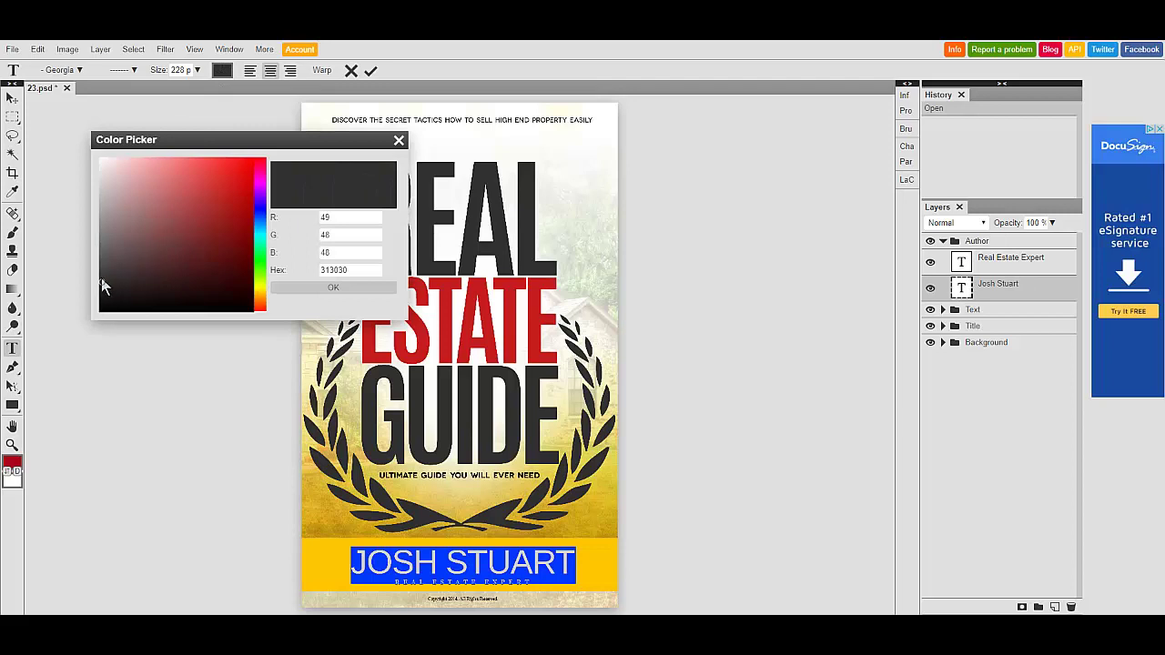
left_click_drag(103, 286, 215, 184)
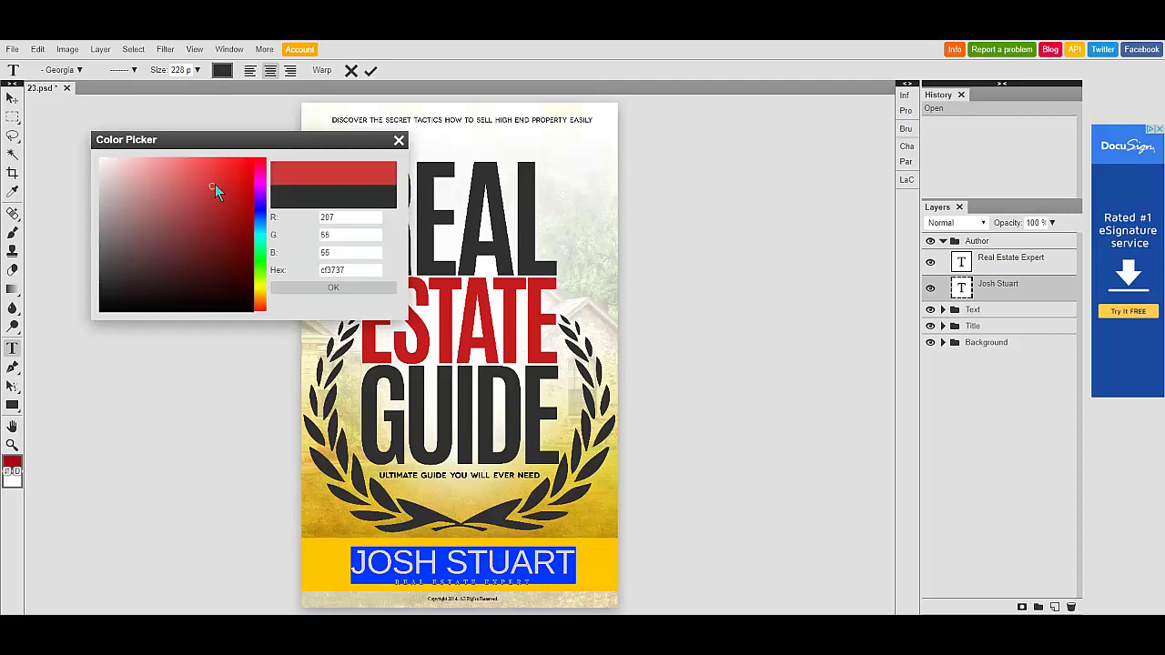
left_click(258, 213)
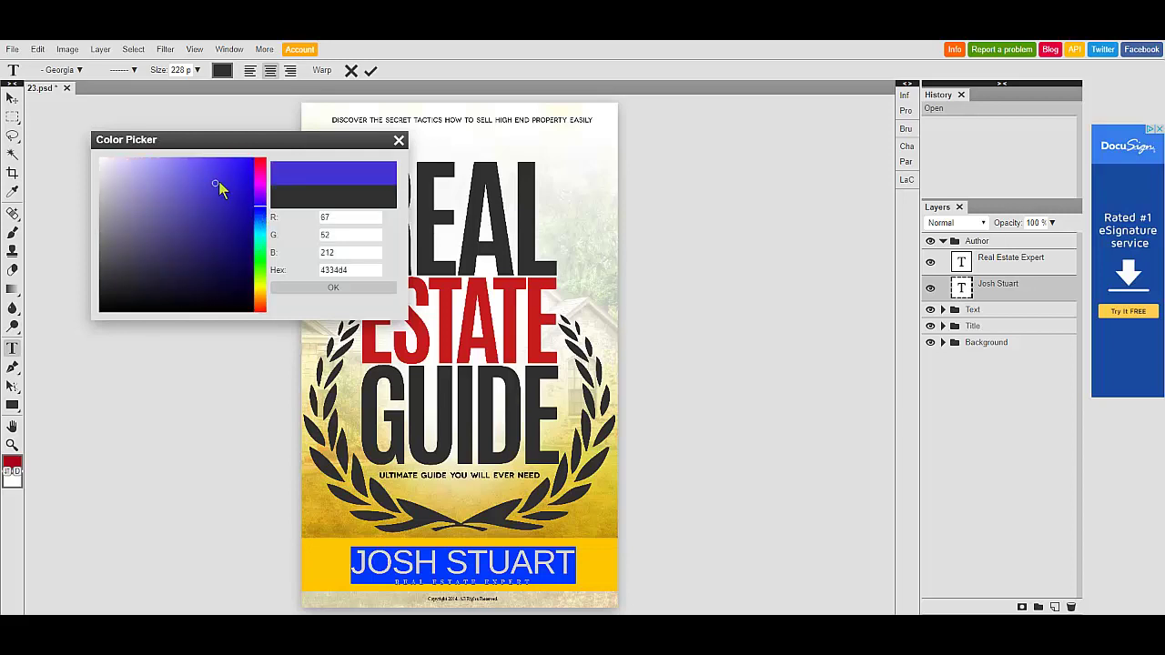
left_click(224, 180)
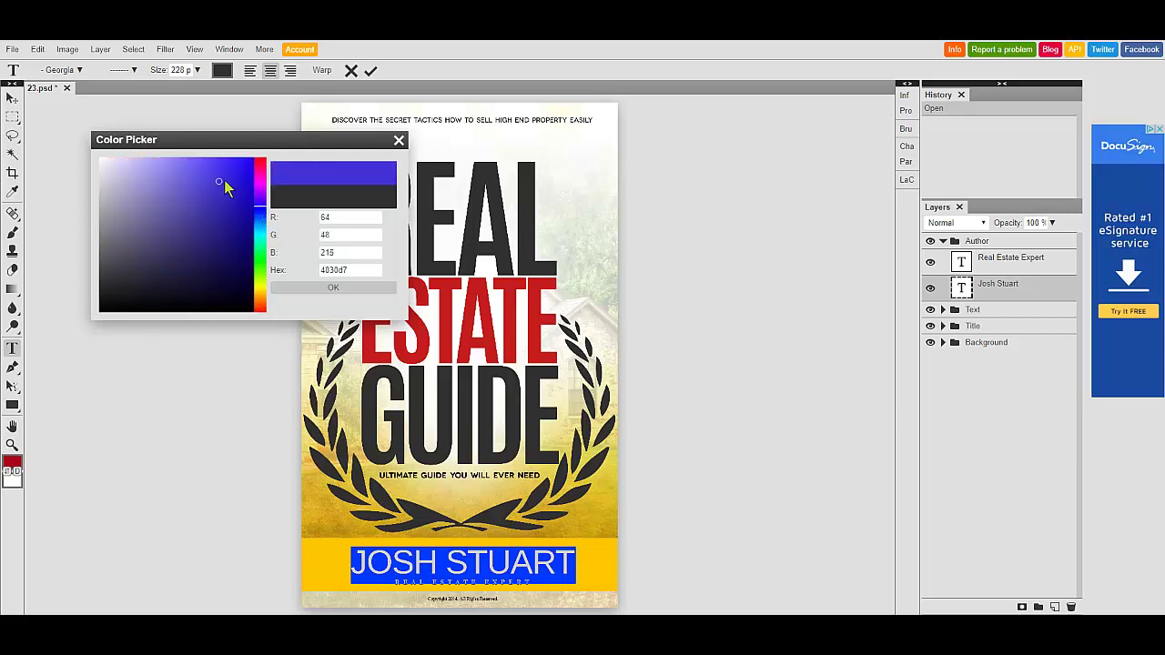
left_click(331, 288)
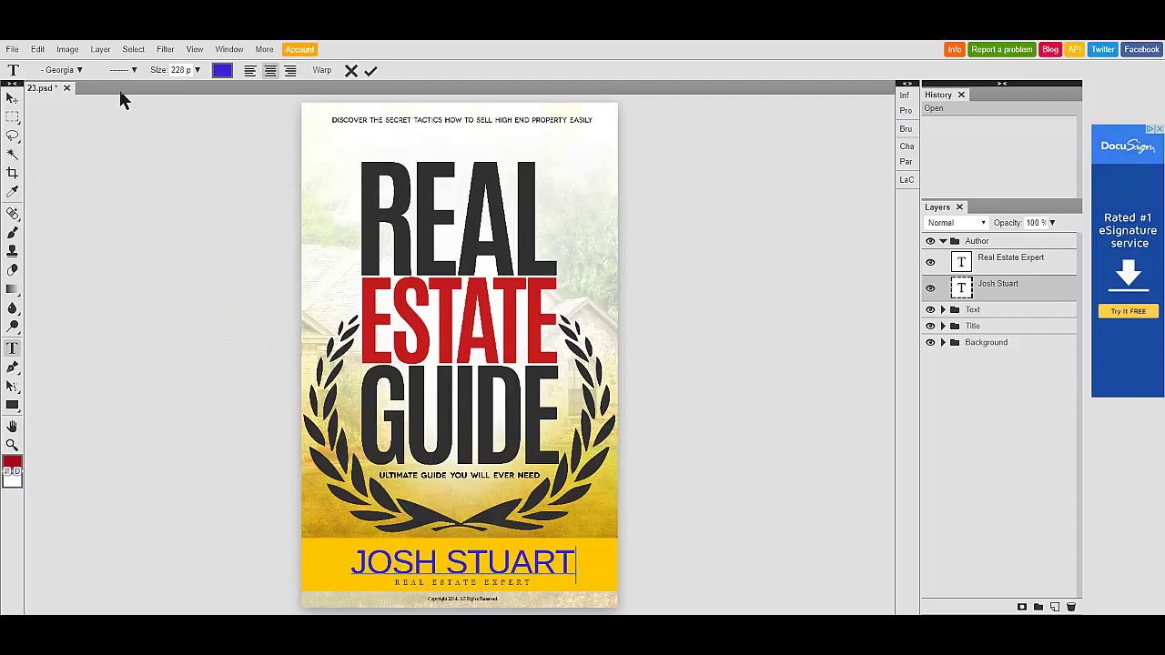
left_click(943, 242)
- Cancel the text edit so the author name reverts to black, then reopen it for editing
left_click(351, 72)
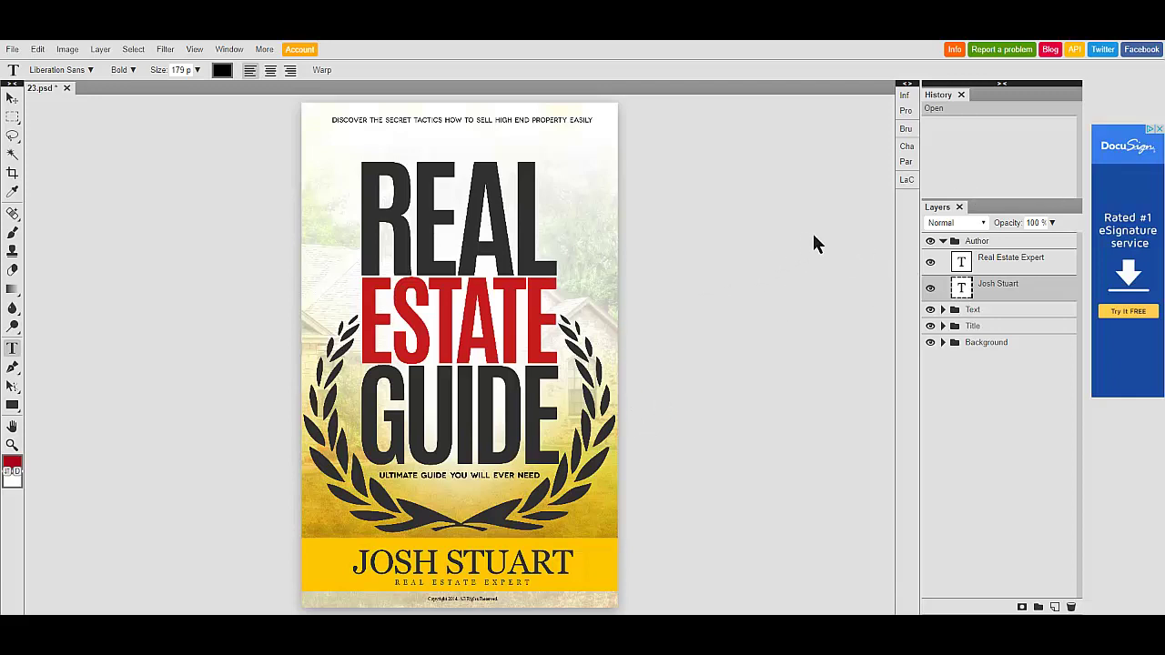
double_click(962, 289)
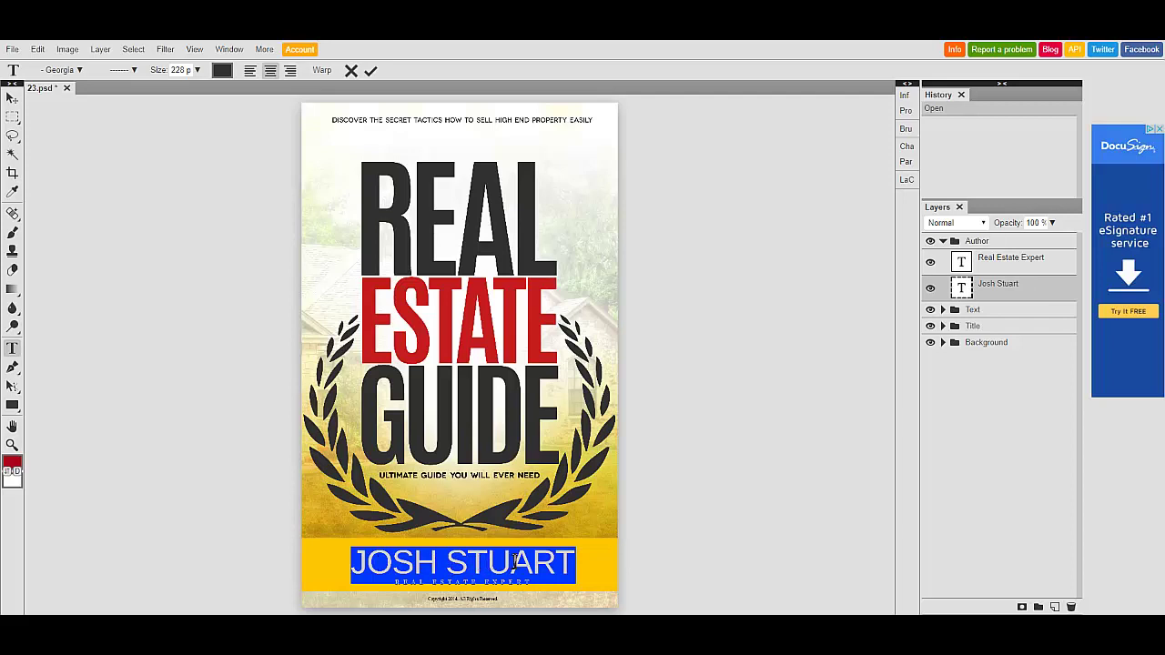
left_click(351, 71)
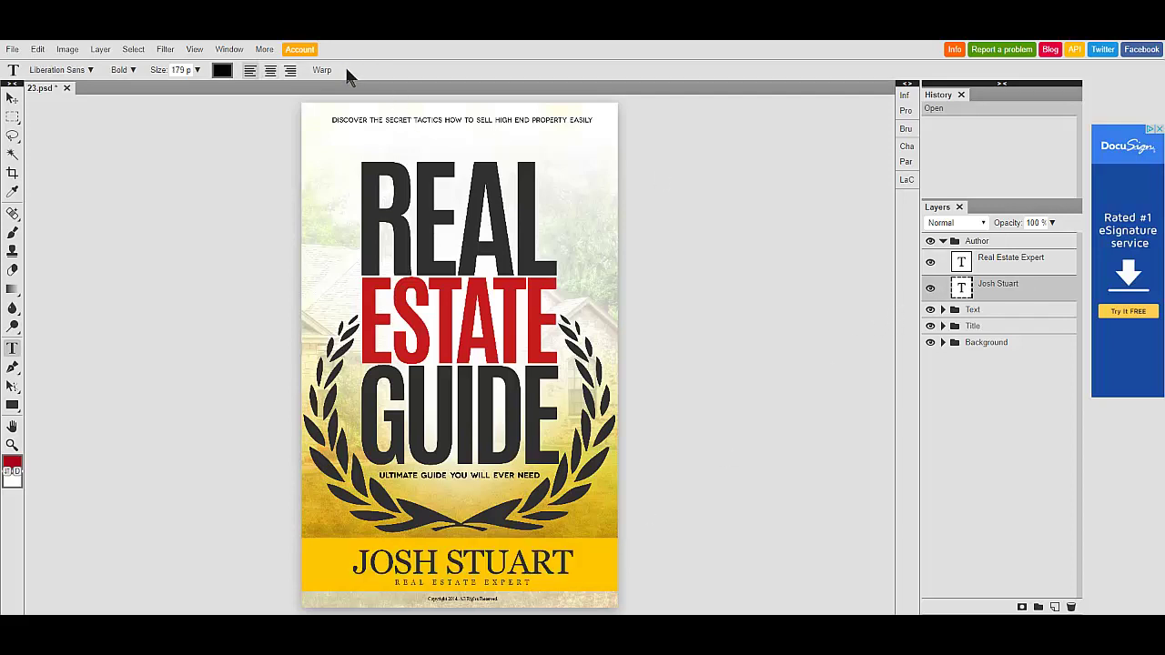
double_click(963, 288)
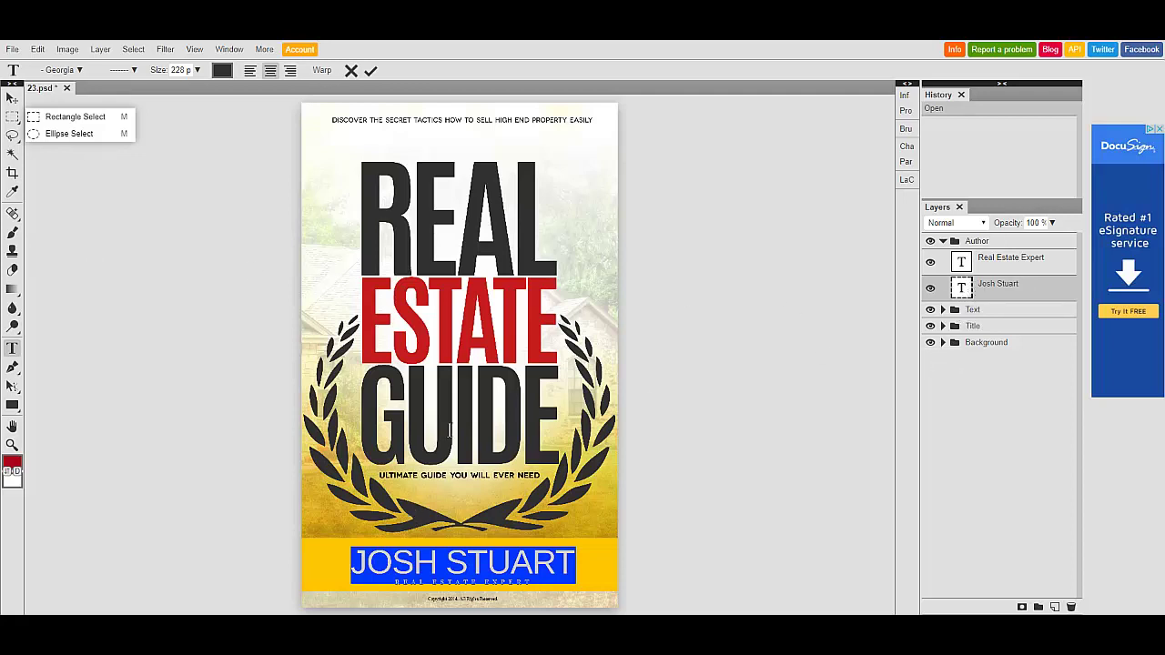
- Delete the old author name and type the new author's full name in its place
key("Right")
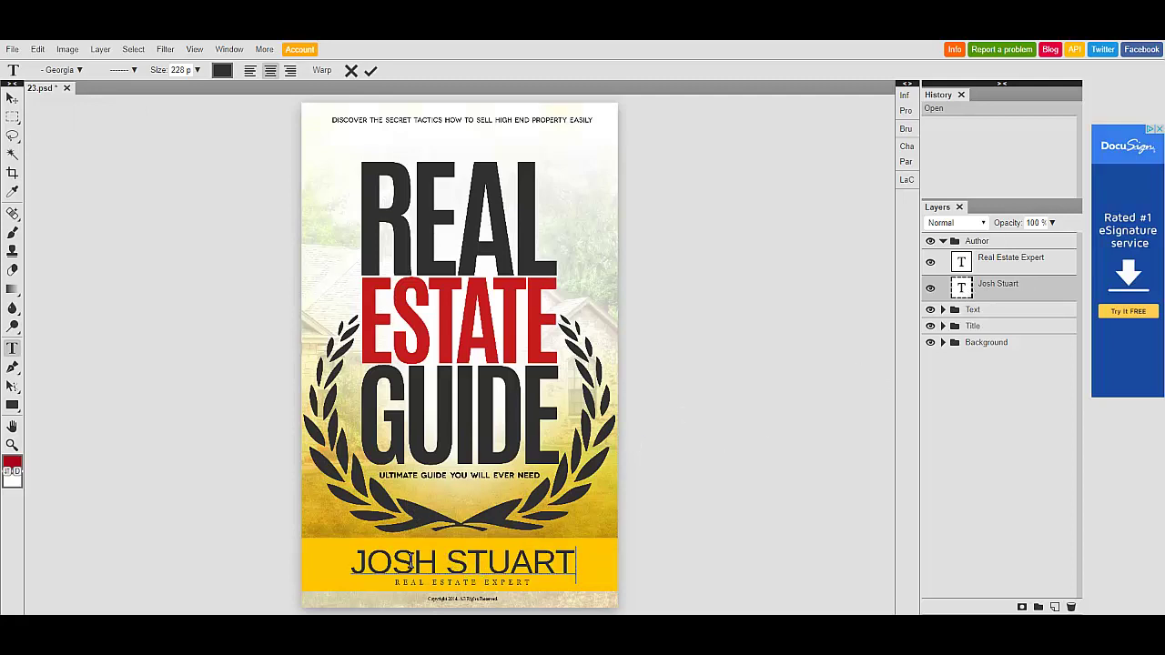
double_click(452, 562)
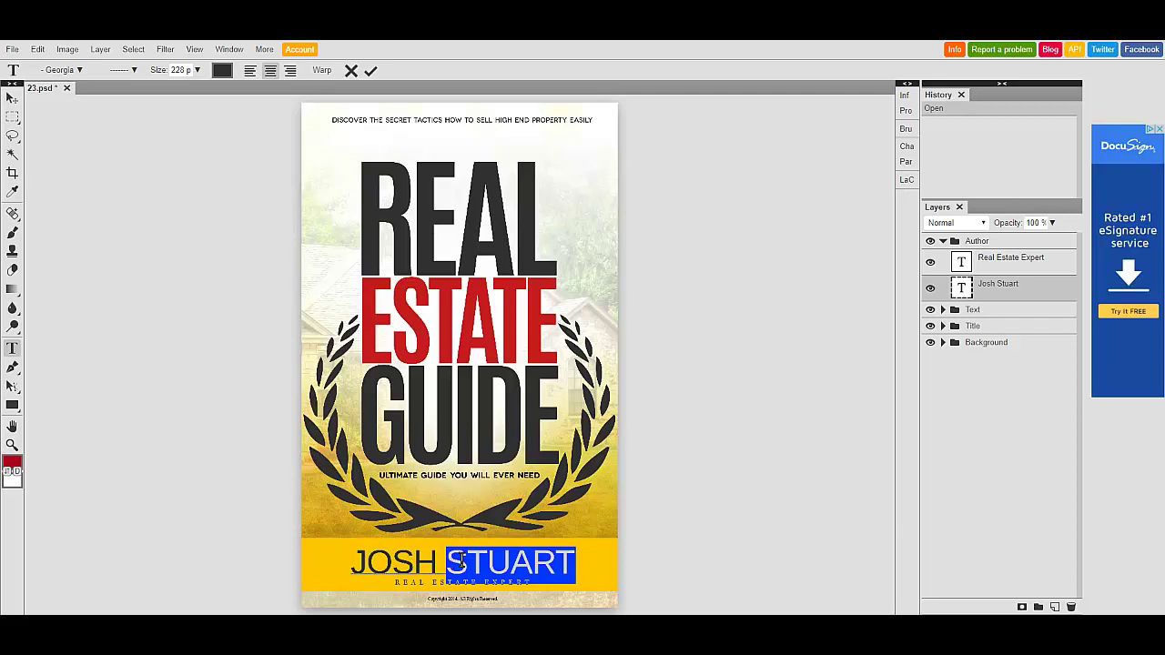
left_click(475, 561)
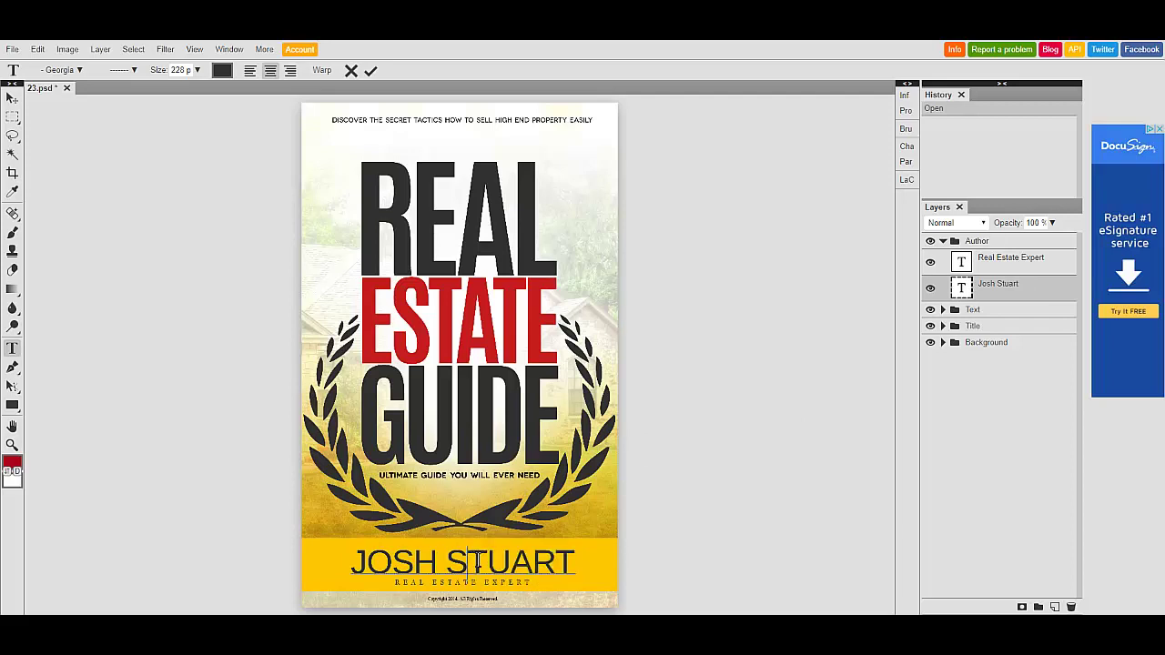
key("BackSpace")
key("BackSpace")
key("BackSpace")
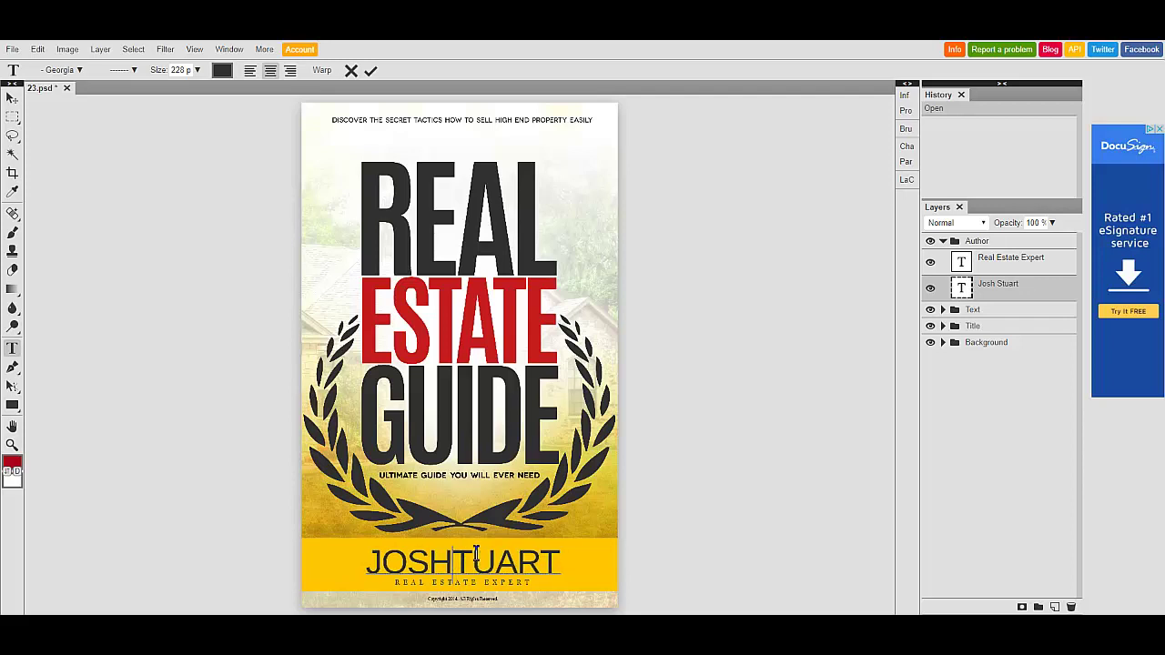
key("BackSpace")
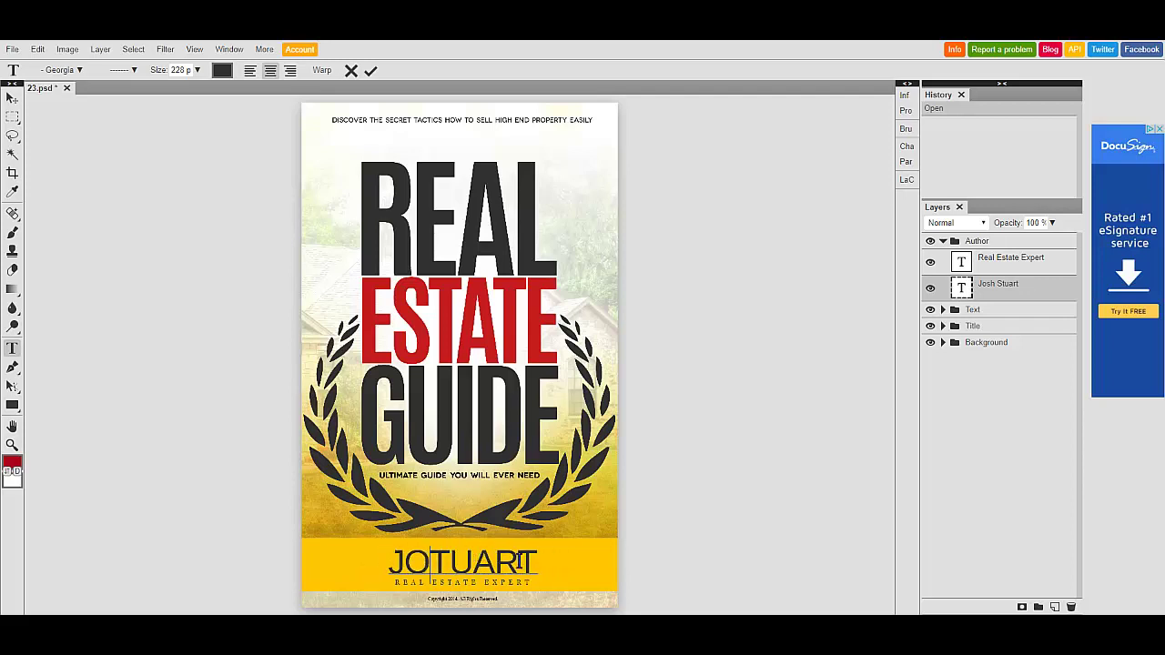
key("BackSpace")
key("BackSpace")
key("BackSpace")
key("BackSpace")
key("BackSpace")
key("BackSpace")
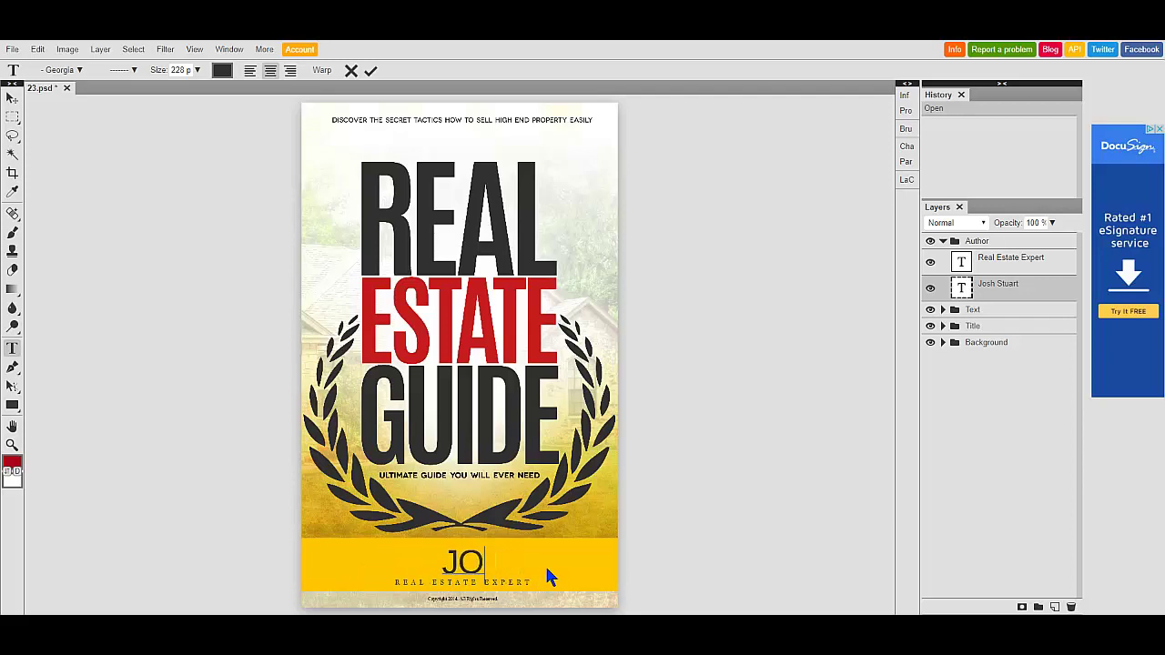
key("BackSpace")
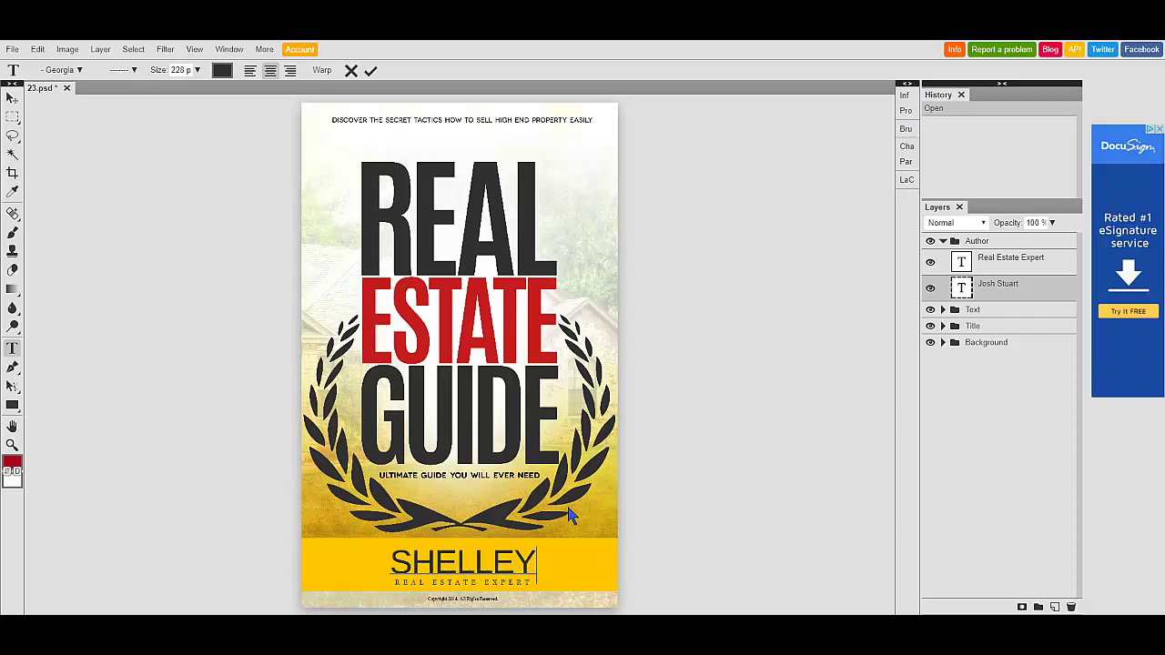
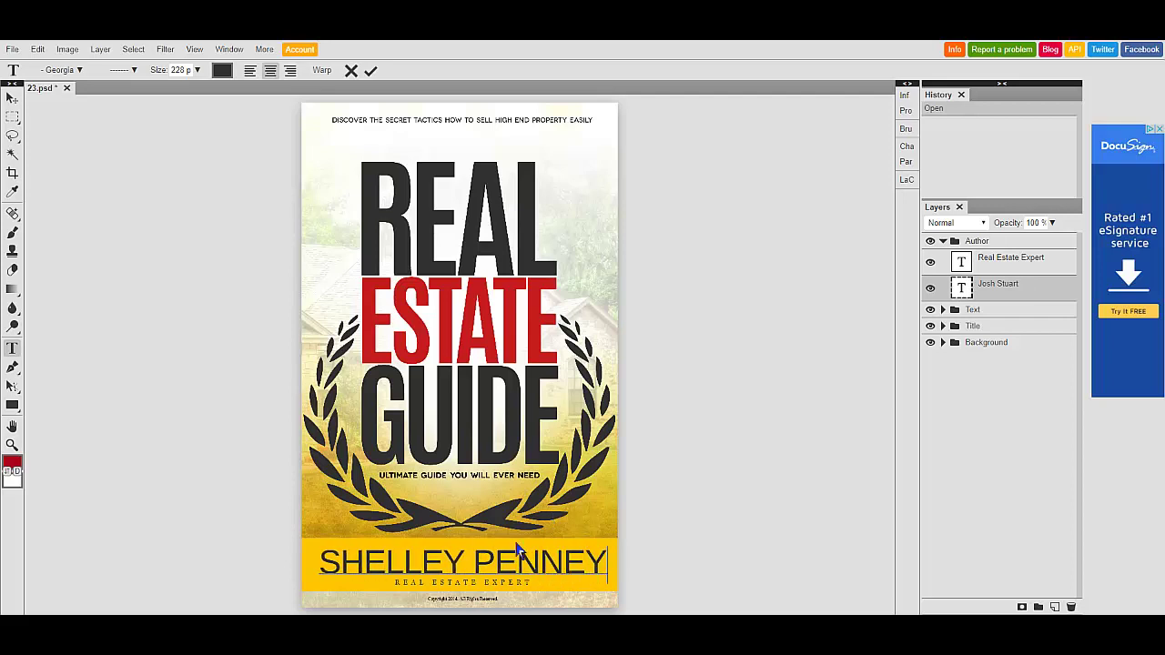
left_click(197, 70)
- Commit the new author name, then shrink its text size from 228 to 179 pt
left_click(371, 72)
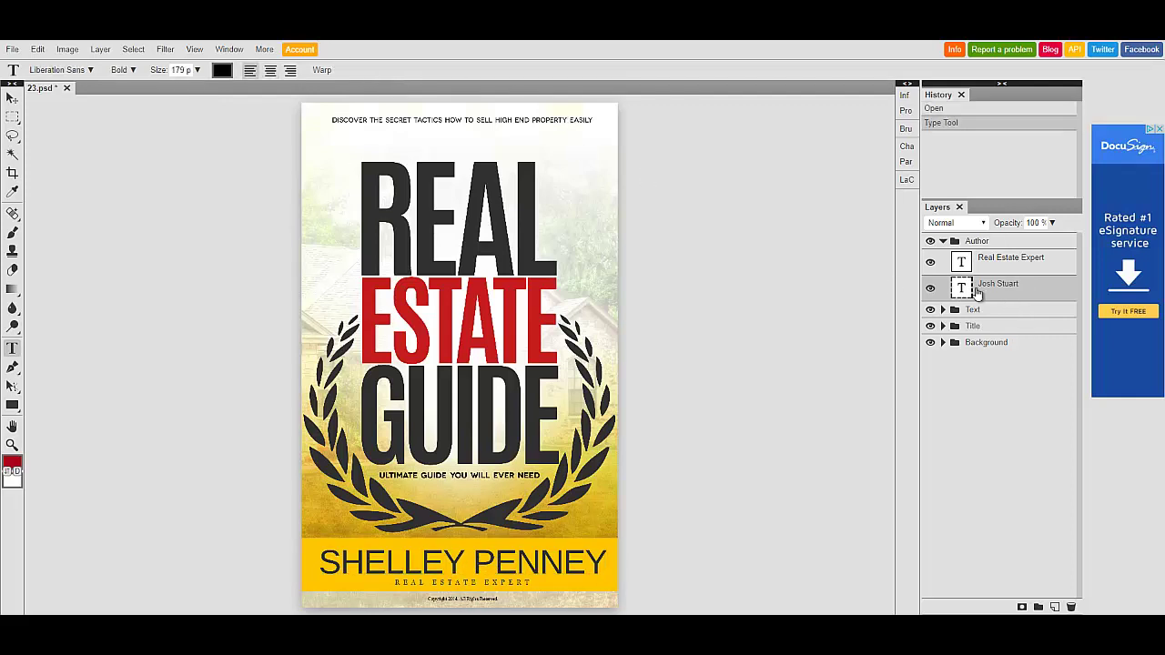
double_click(960, 289)
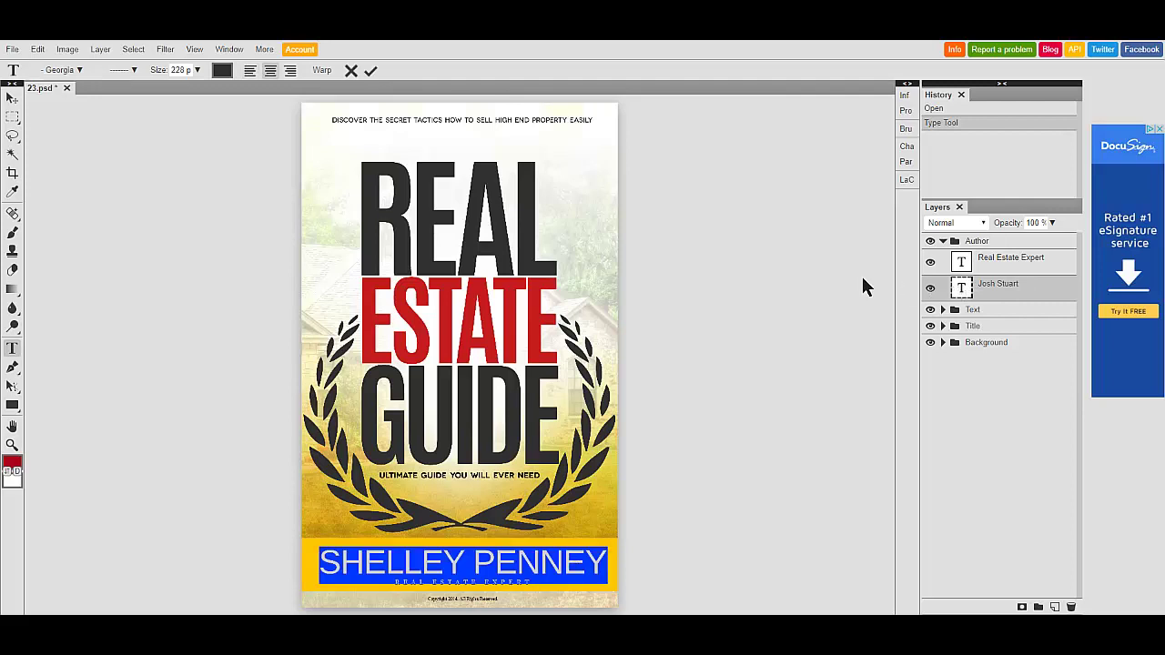
left_click(196, 71)
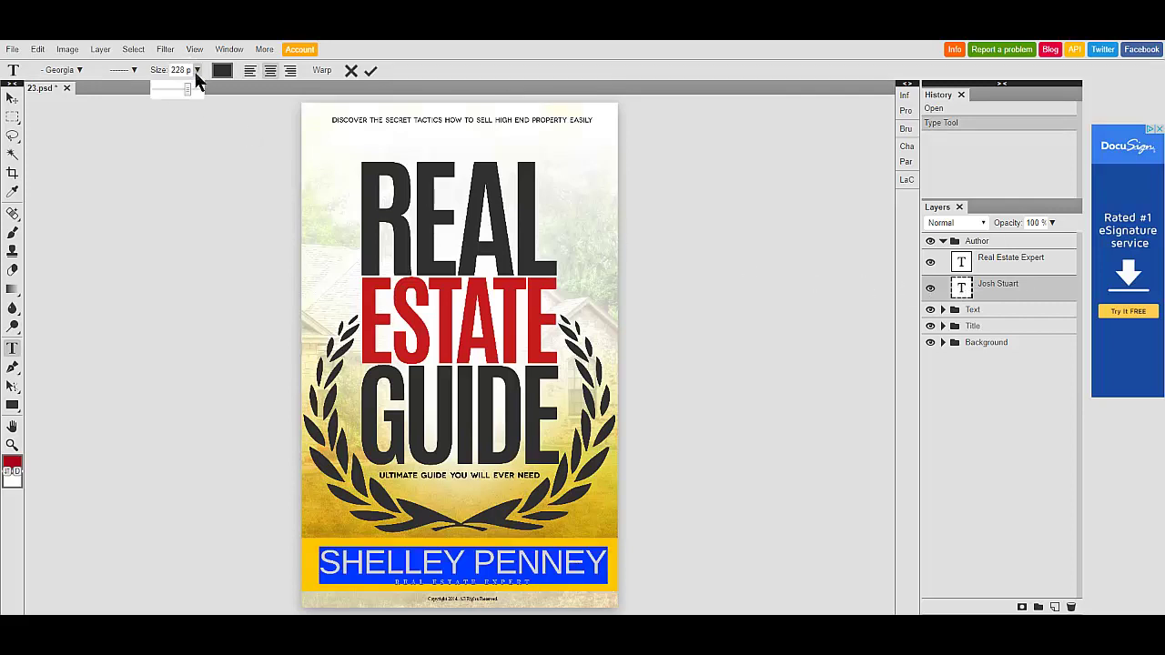
left_click_drag(183, 91, 185, 90)
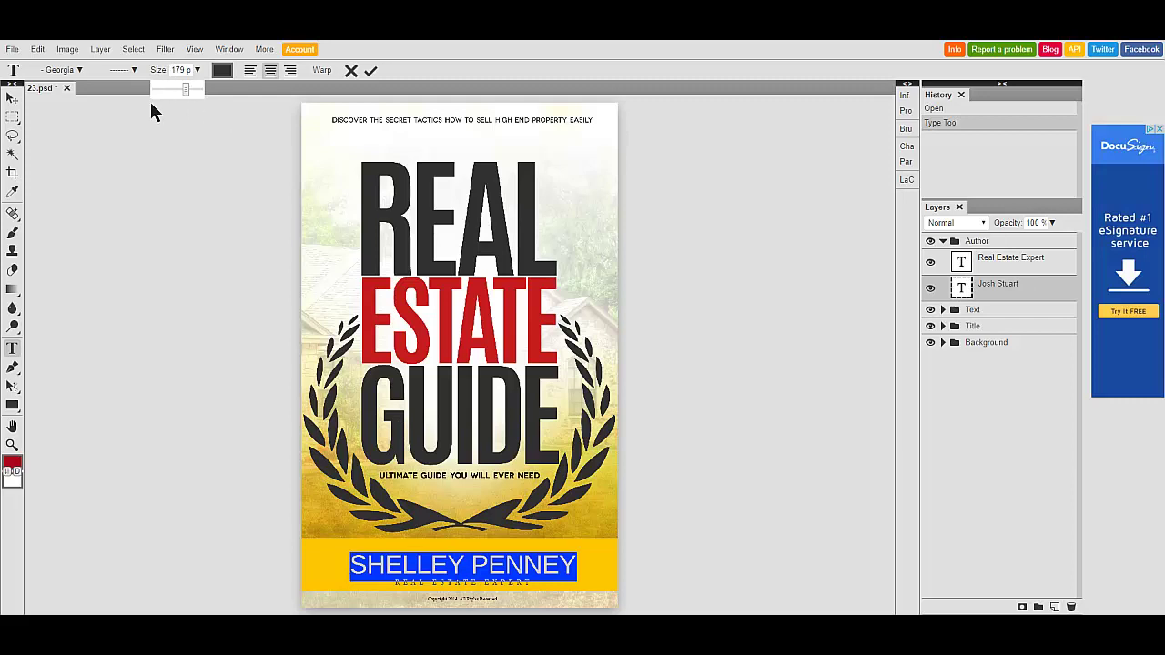
left_click(188, 119)
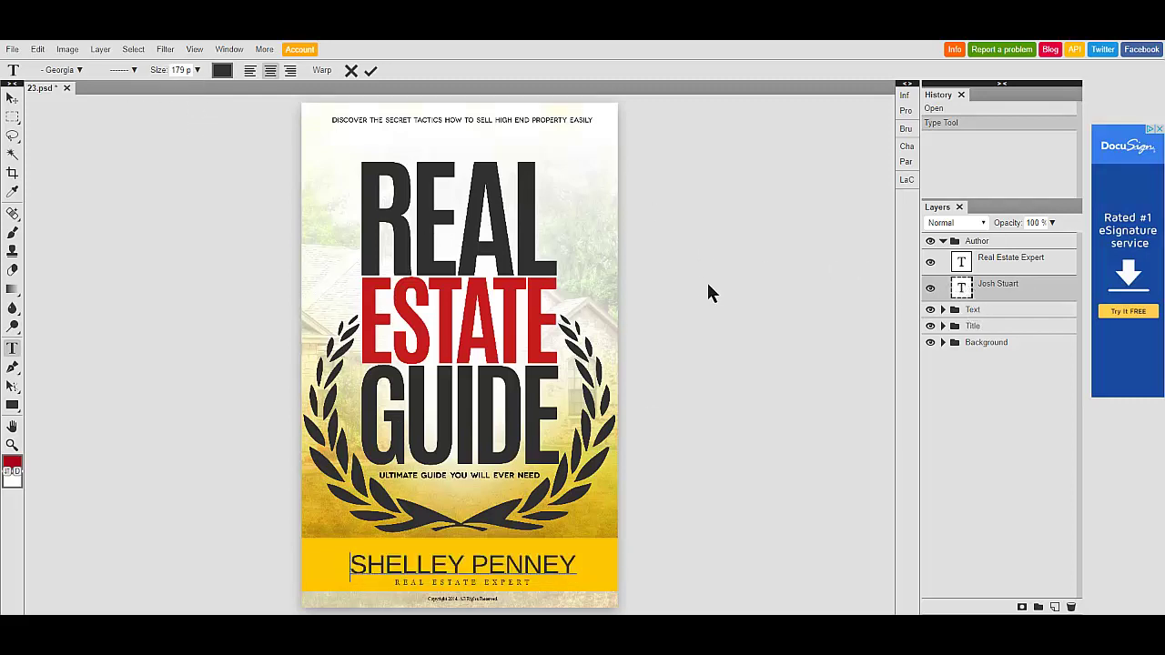
double_click(942, 244)
left_click(370, 72)
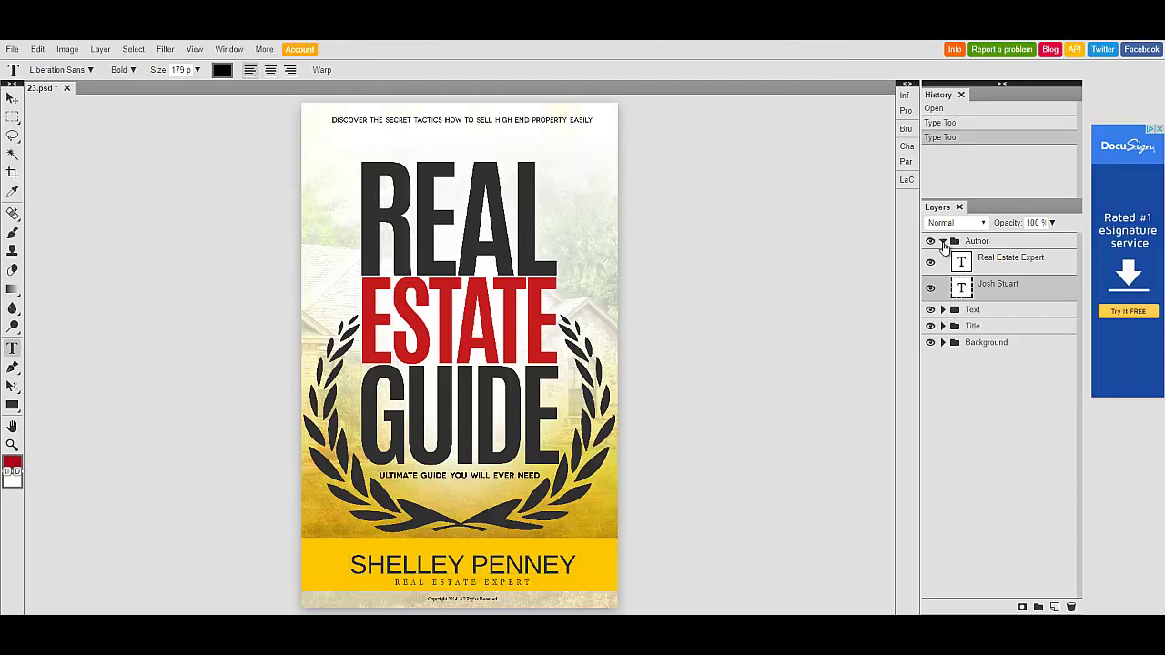
left_click(942, 242)
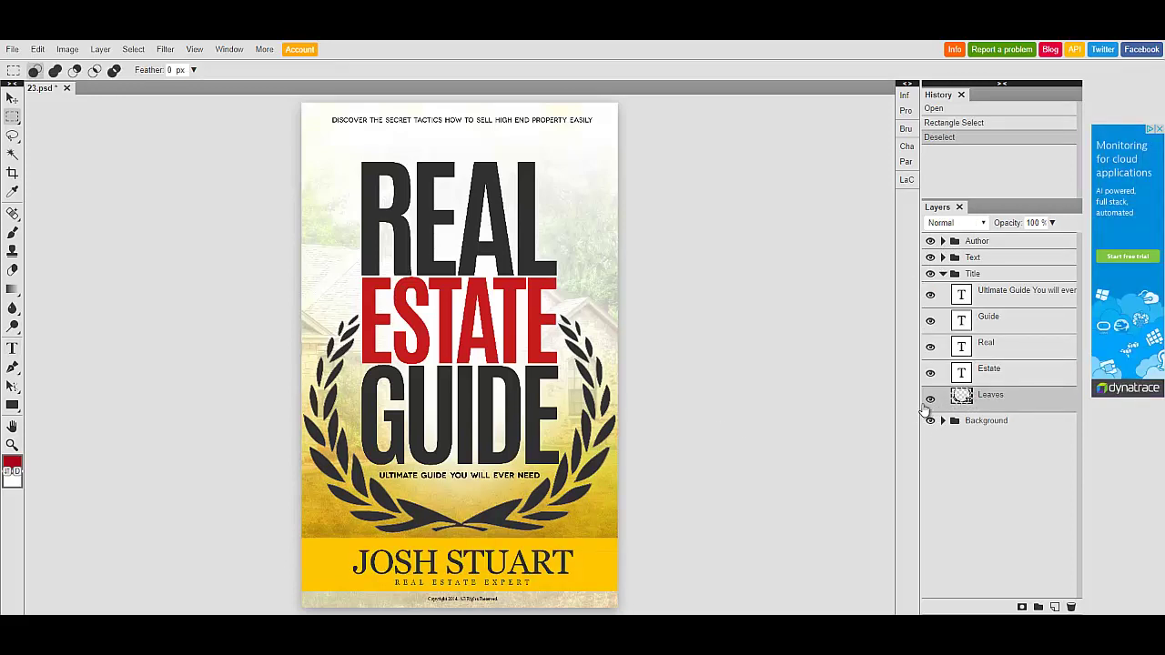
- Delete the Leaves laurel layer and add a new empty Layer 22 in the Title group
left_click(930, 400)
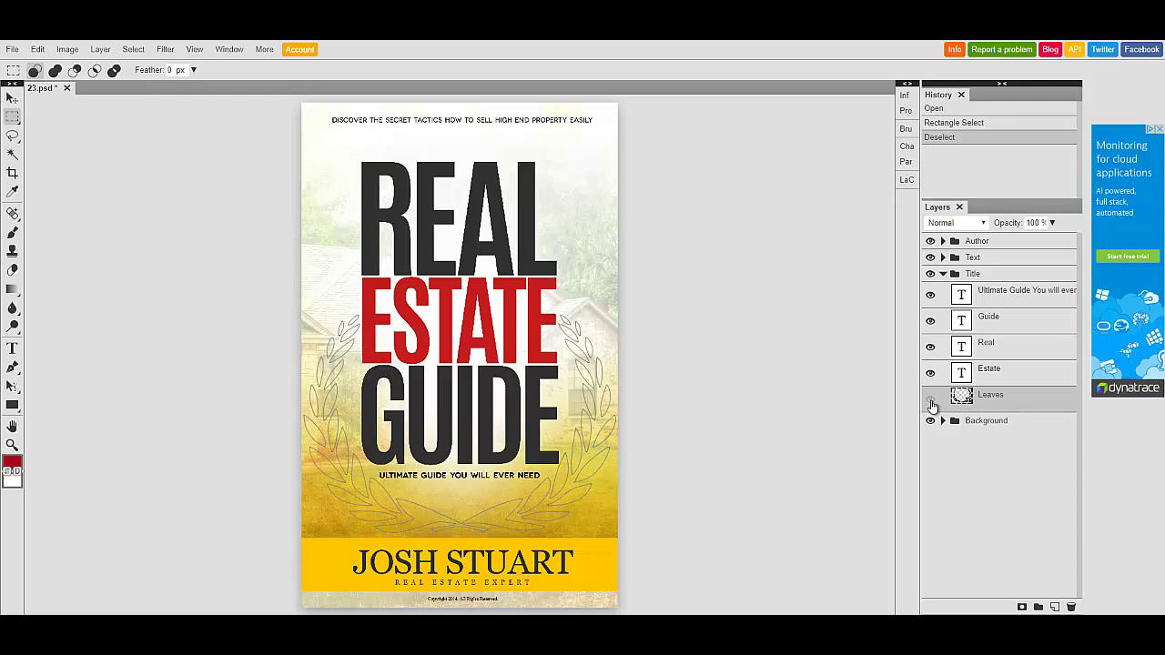
left_click(931, 404)
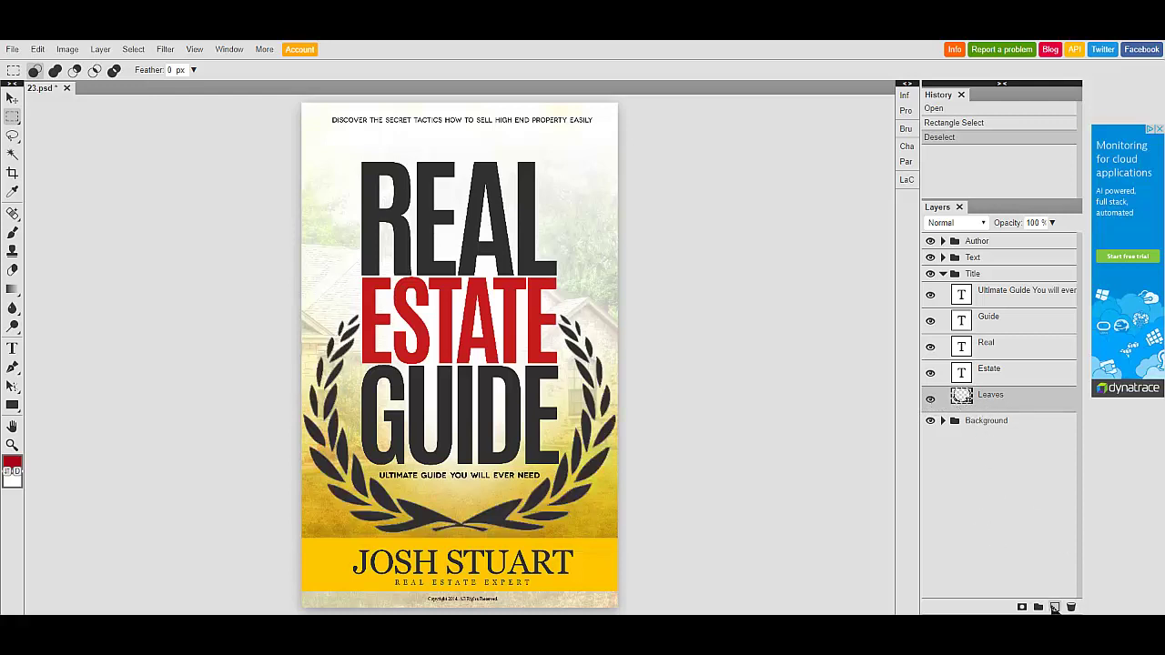
right_click(960, 396)
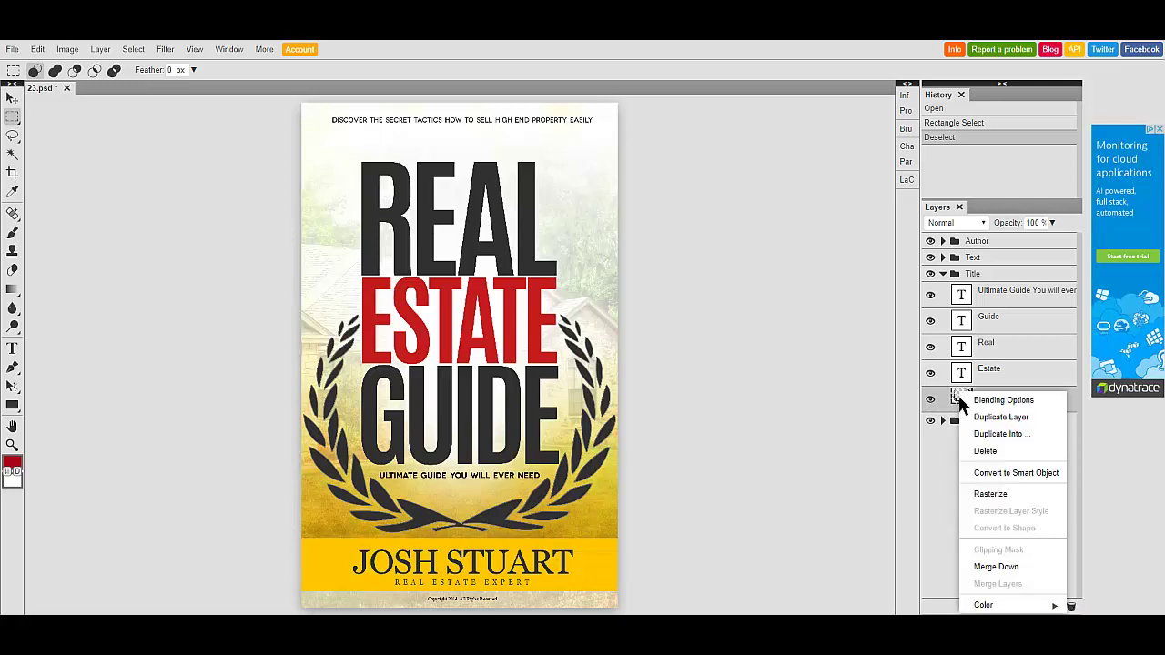
left_click(983, 450)
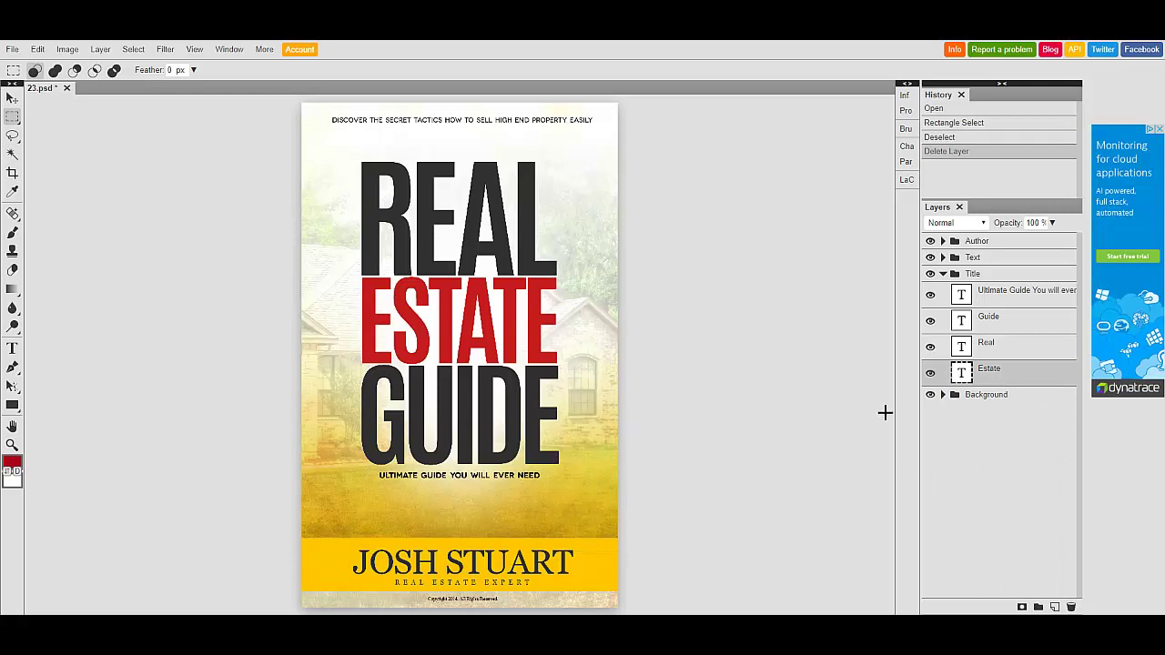
left_click(1053, 605)
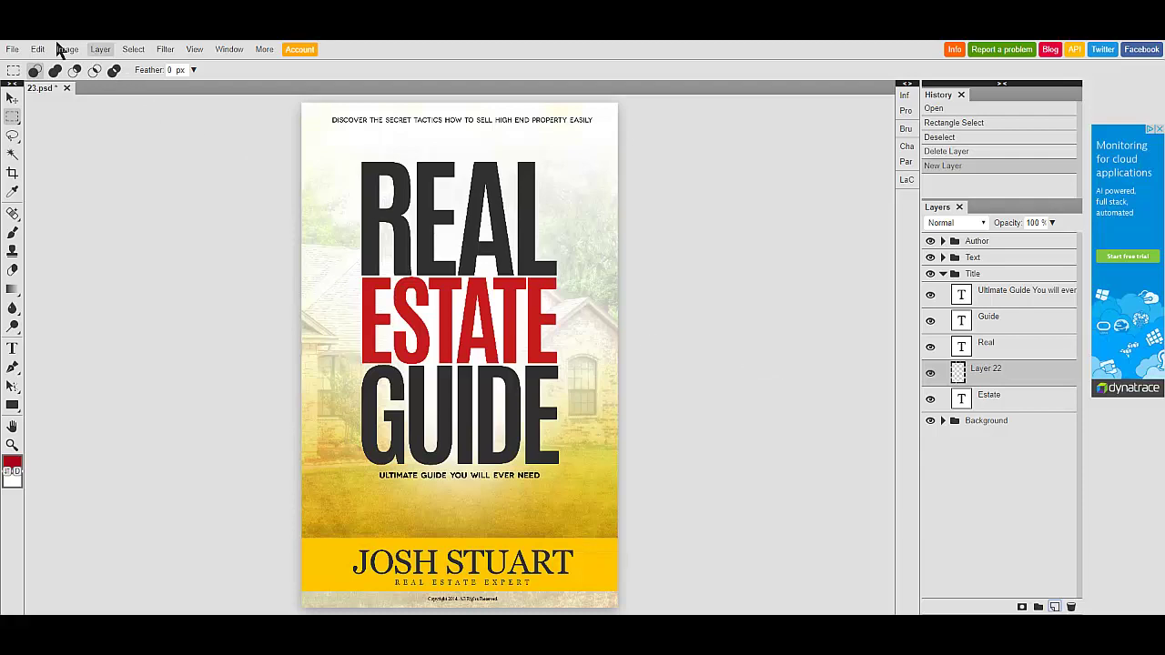
- Open 11.Business-Investing.psd via File > Open as a second document
left_click(13, 49)
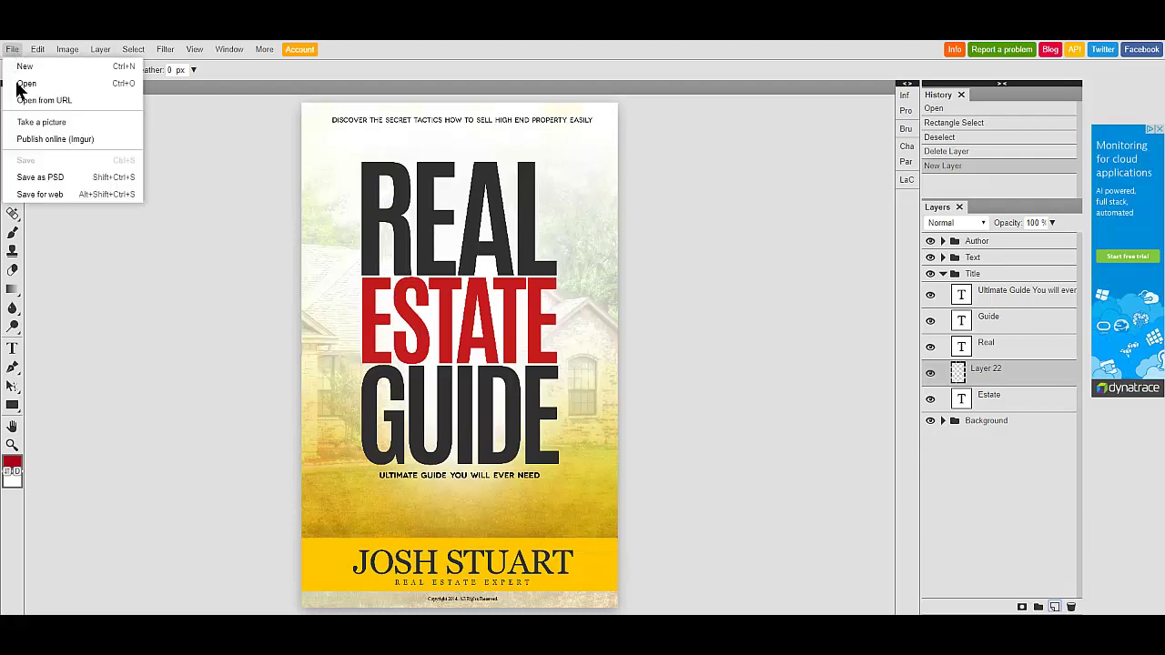
left_click(22, 84)
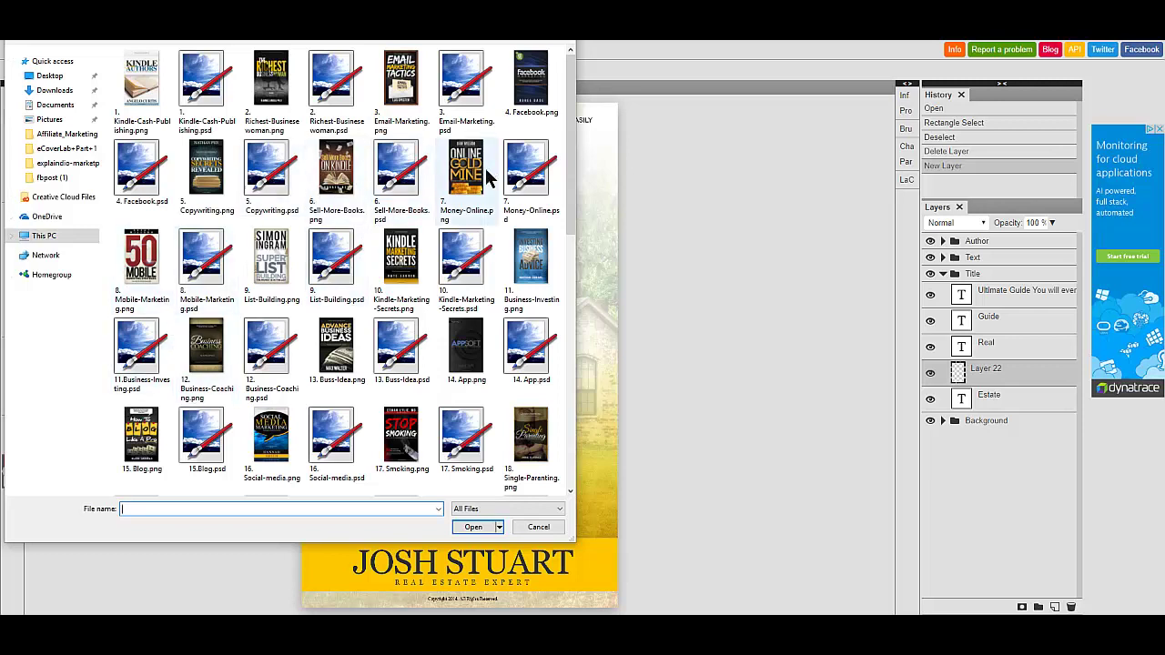
left_click(141, 350)
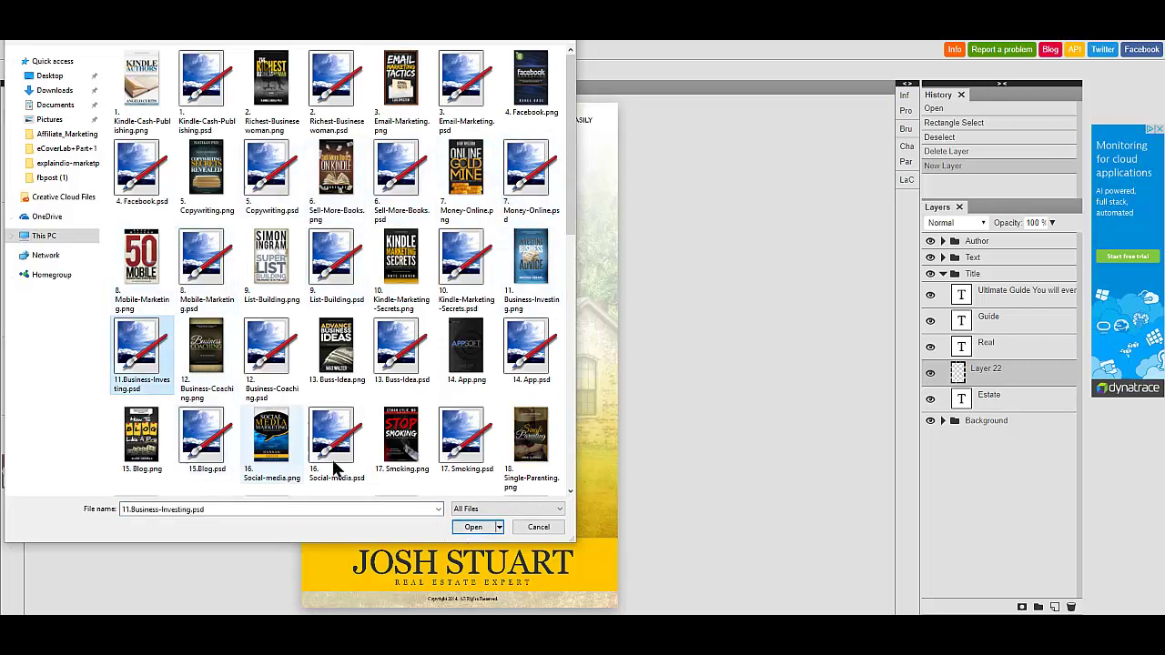
left_click(467, 528)
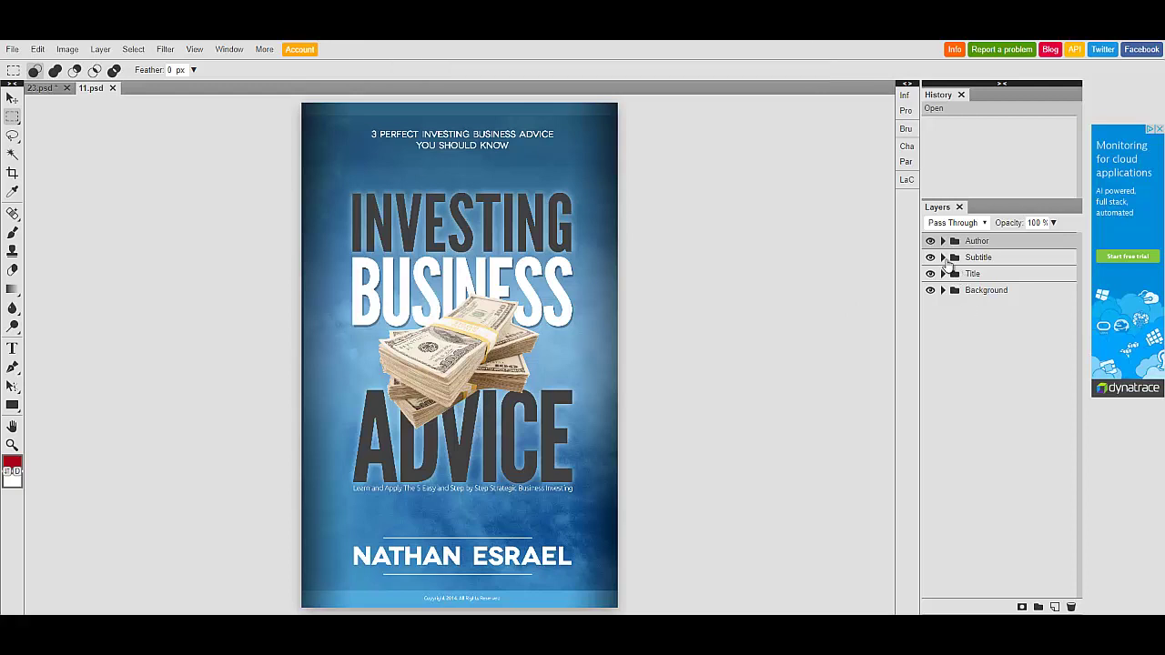
- Expand the investing cover's Title group and select the Money layer holding the money stack
left_click(943, 258)
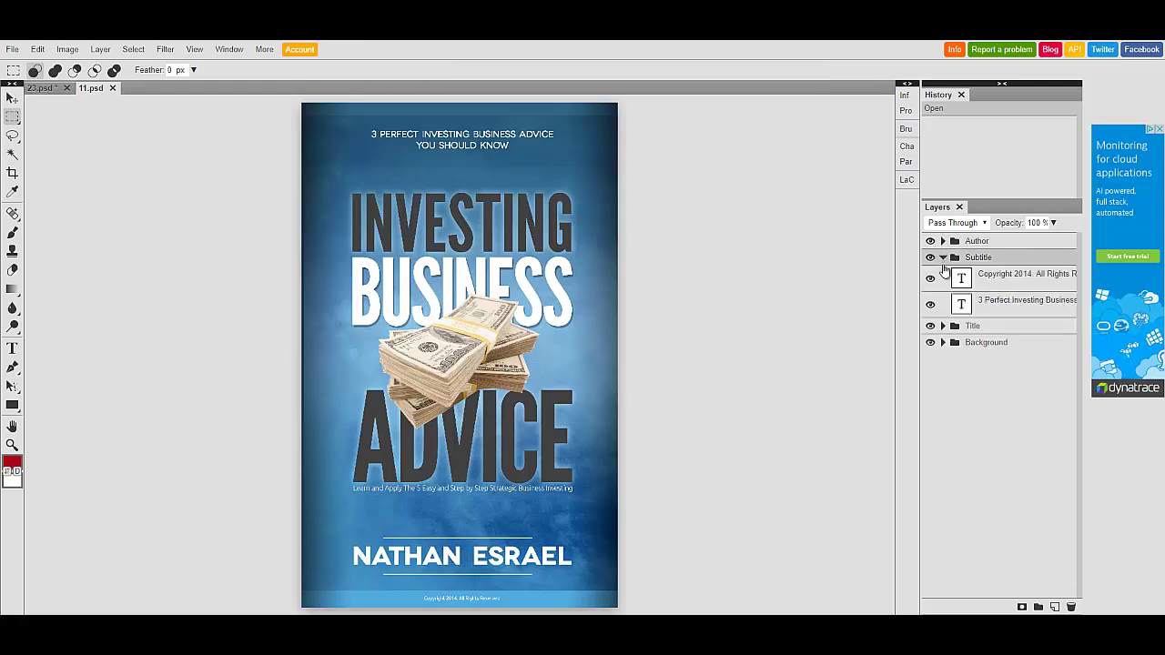
left_click(943, 258)
left_click(943, 274)
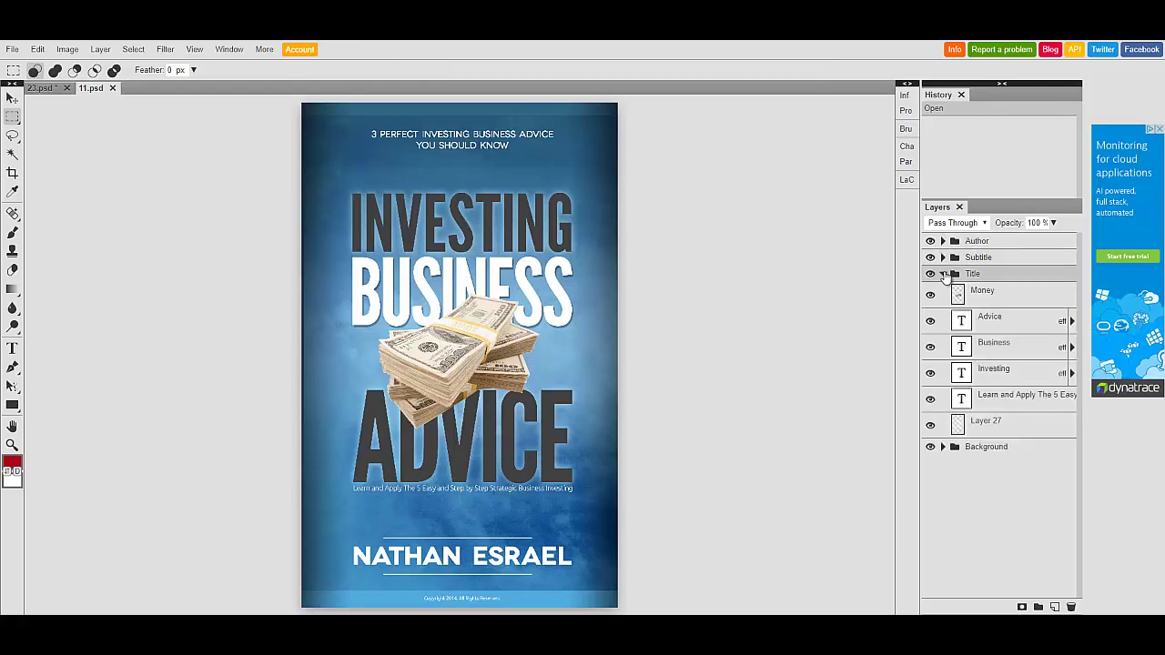
left_click(932, 296)
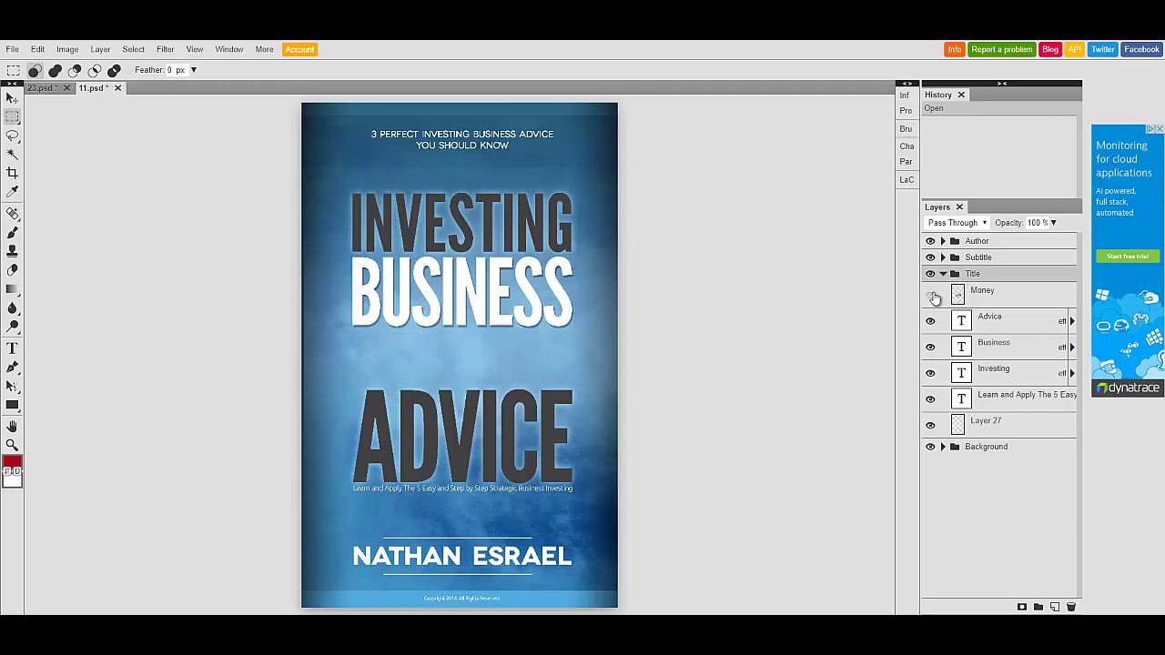
left_click(932, 297)
left_click(958, 293)
- Copy the money stack and switch to the 23. Real-Estate.psd document
left_click(37, 49)
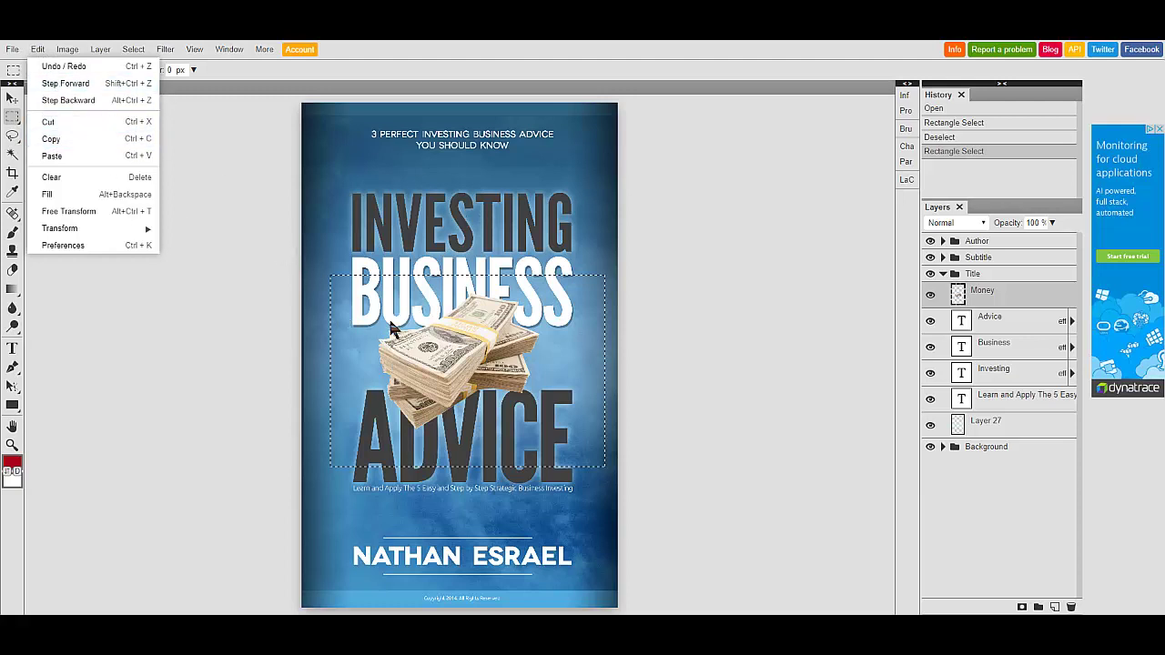
left_click(50, 141)
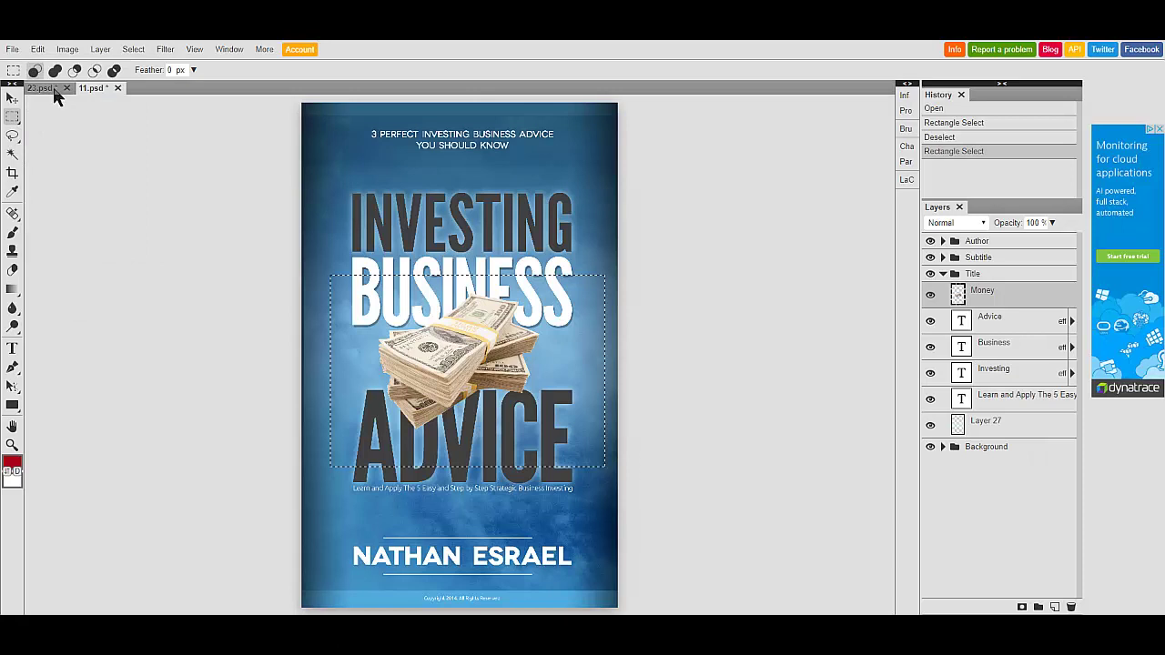
left_click(53, 86)
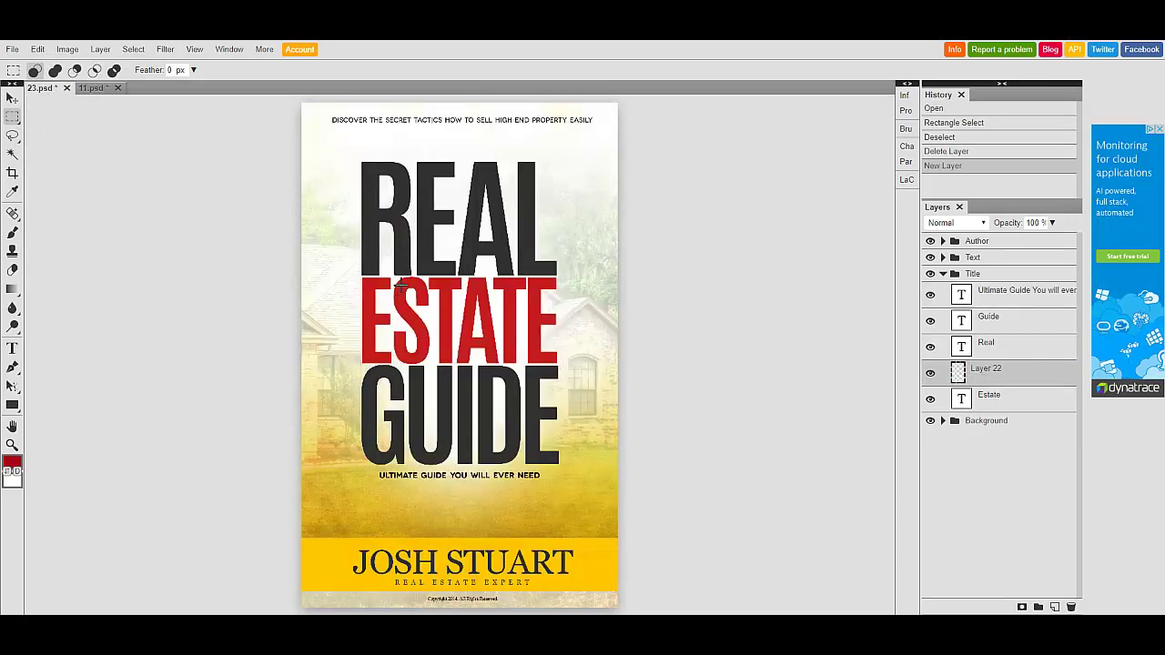
- Paste the money stack into the cover over a marquee across its middle
left_click_drag(305, 232, 612, 509)
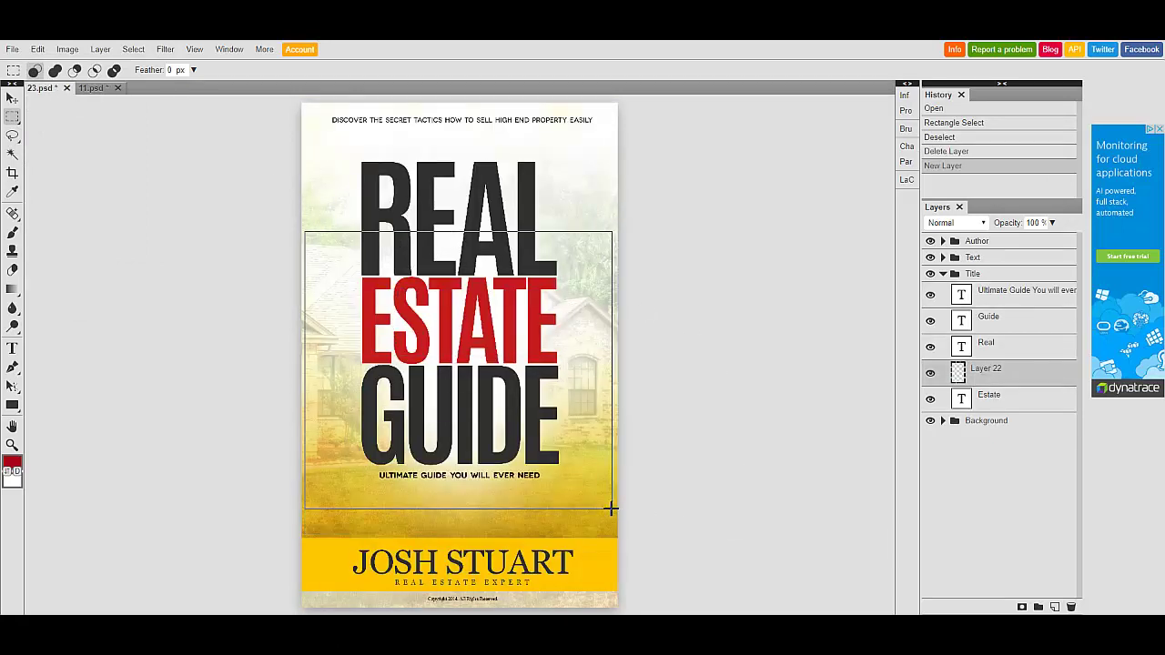
left_click(37, 50)
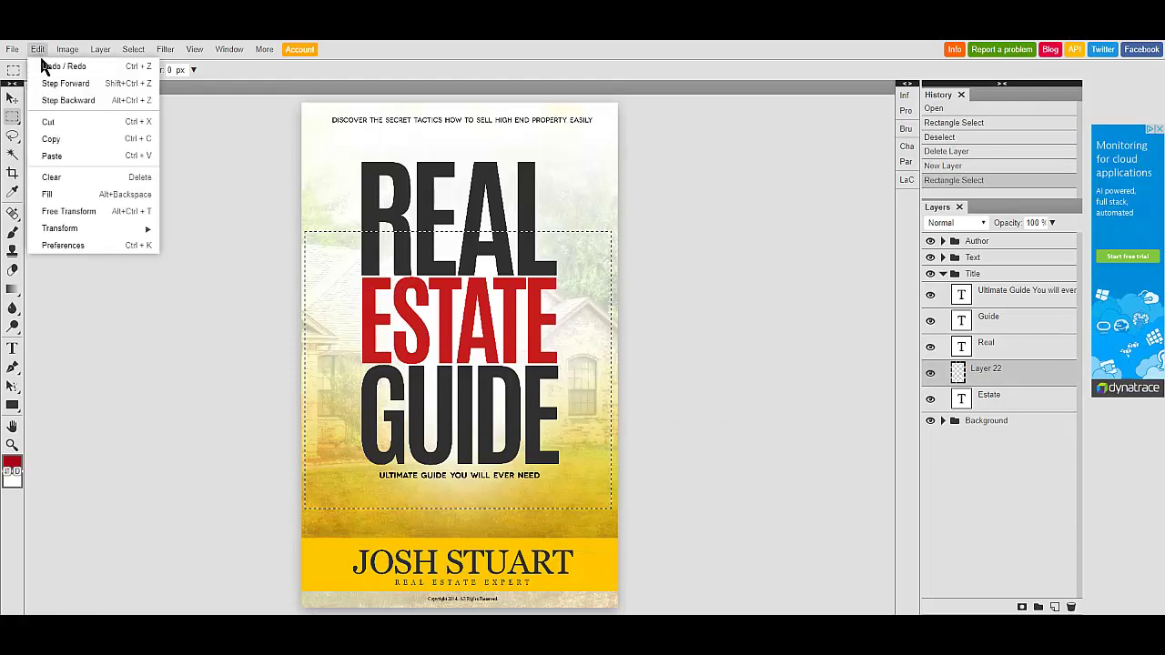
left_click(50, 156)
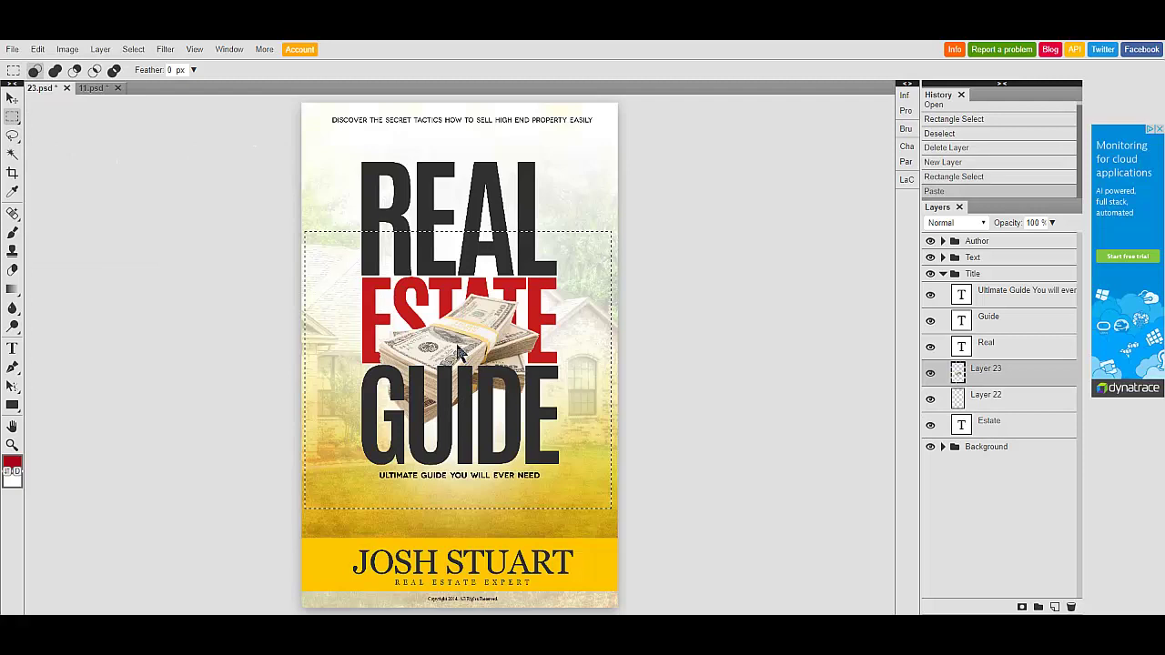
left_click_drag(457, 349, 458, 360)
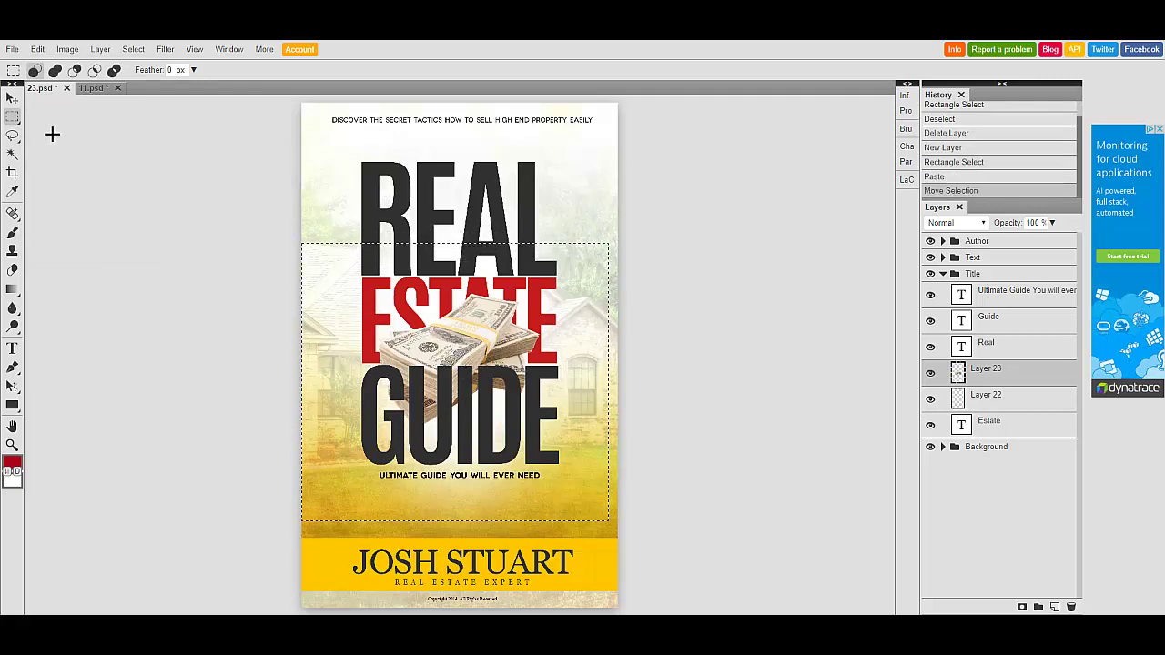
- Move the money stack down below the title, just above the author name, and deselect
left_click(12, 98)
left_click_drag(468, 339, 458, 483)
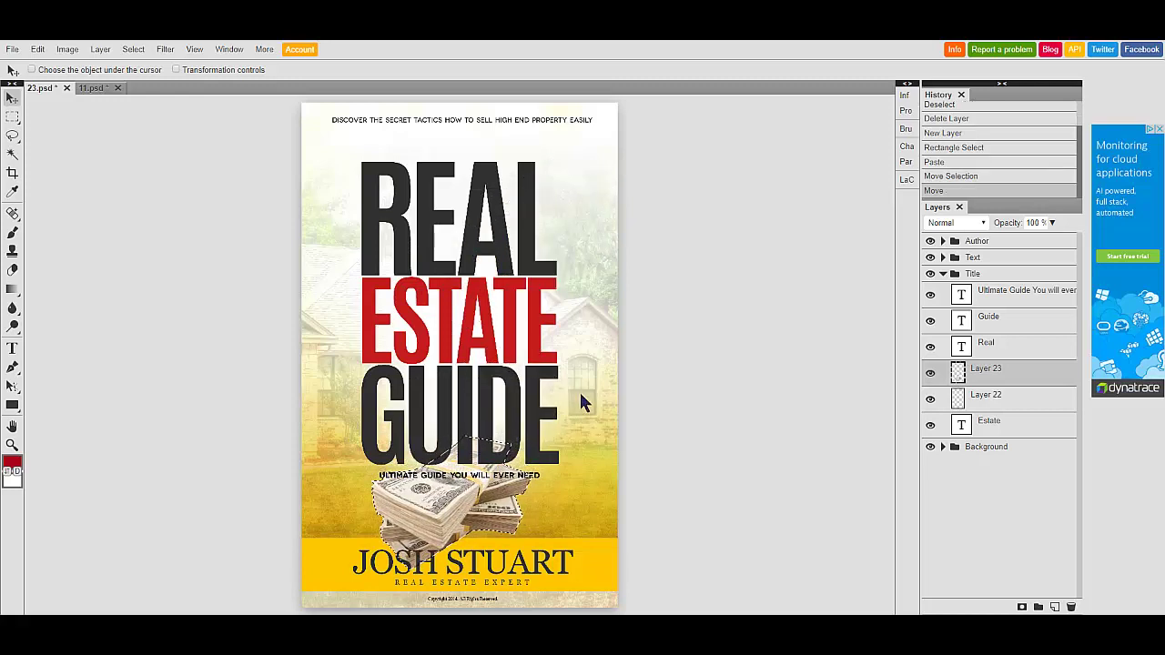
left_click(954, 397)
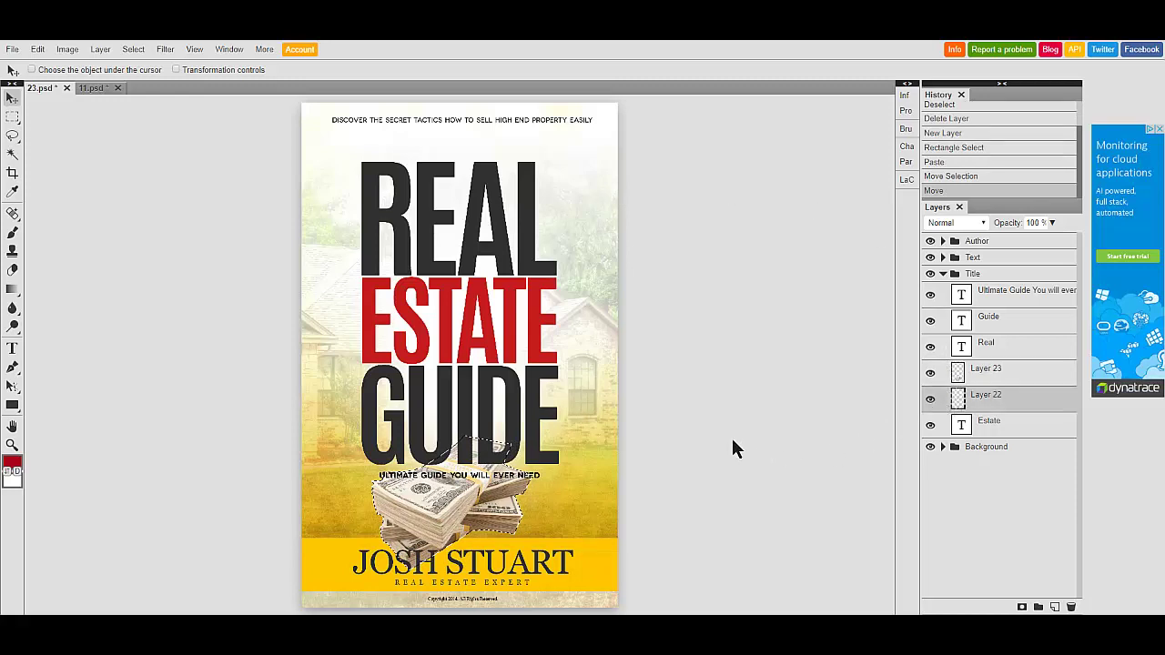
key("m")
key("ctrl+d")
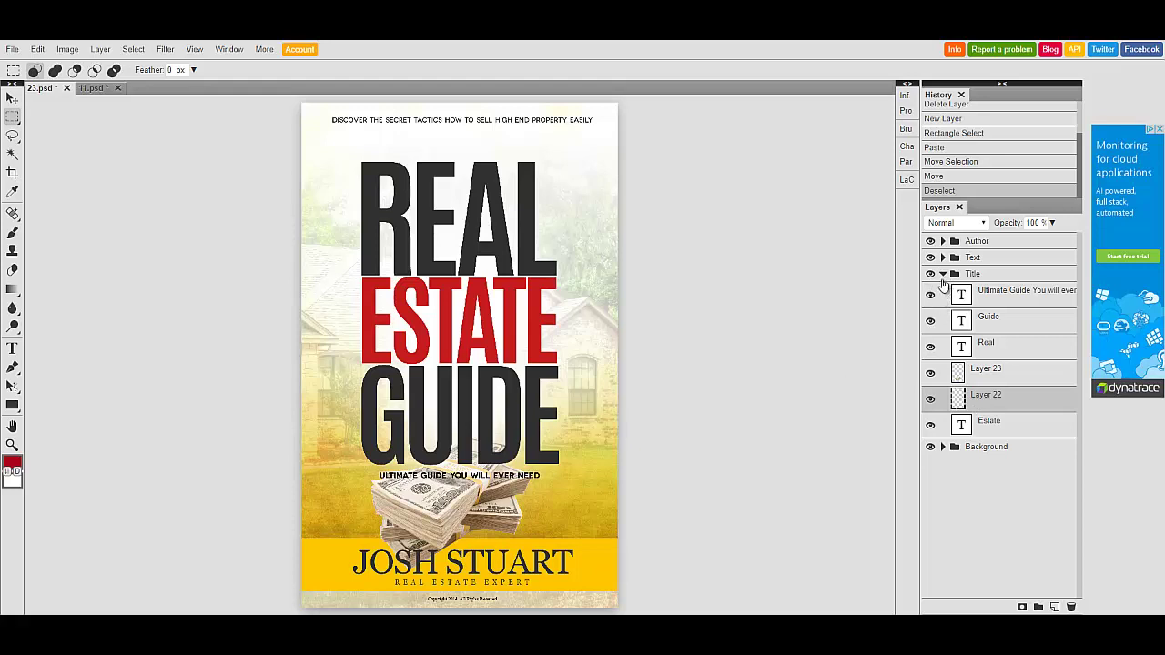
- Collapse the Title group, expand Background, and toggle Layer 5 to check its content
left_click(943, 274)
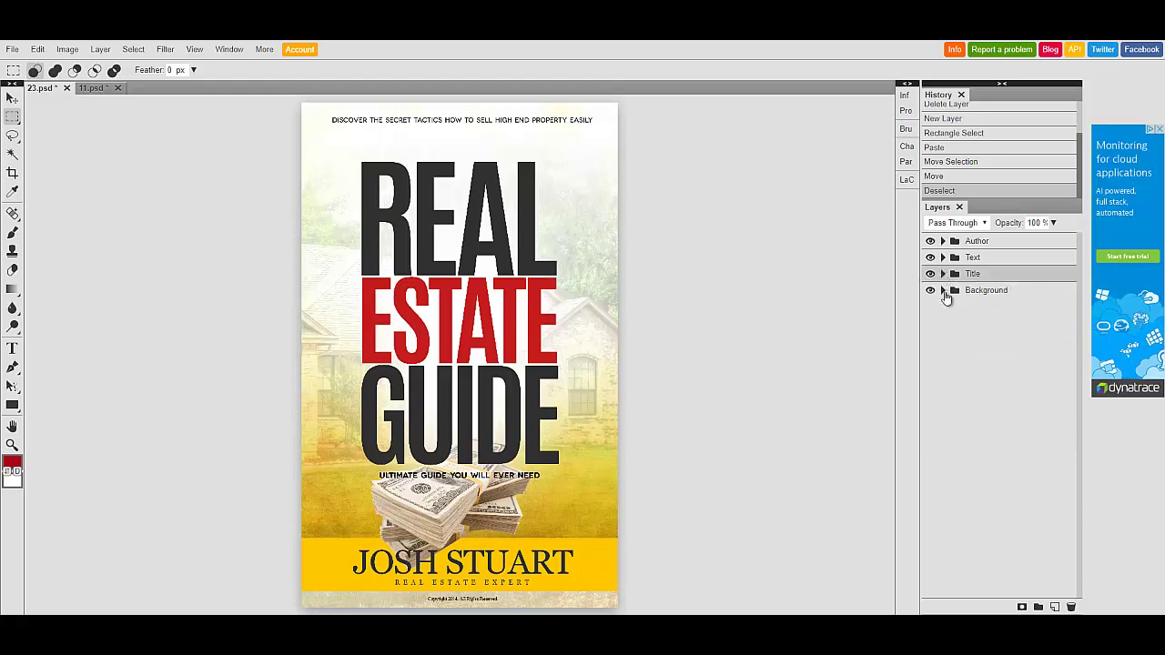
left_click(944, 291)
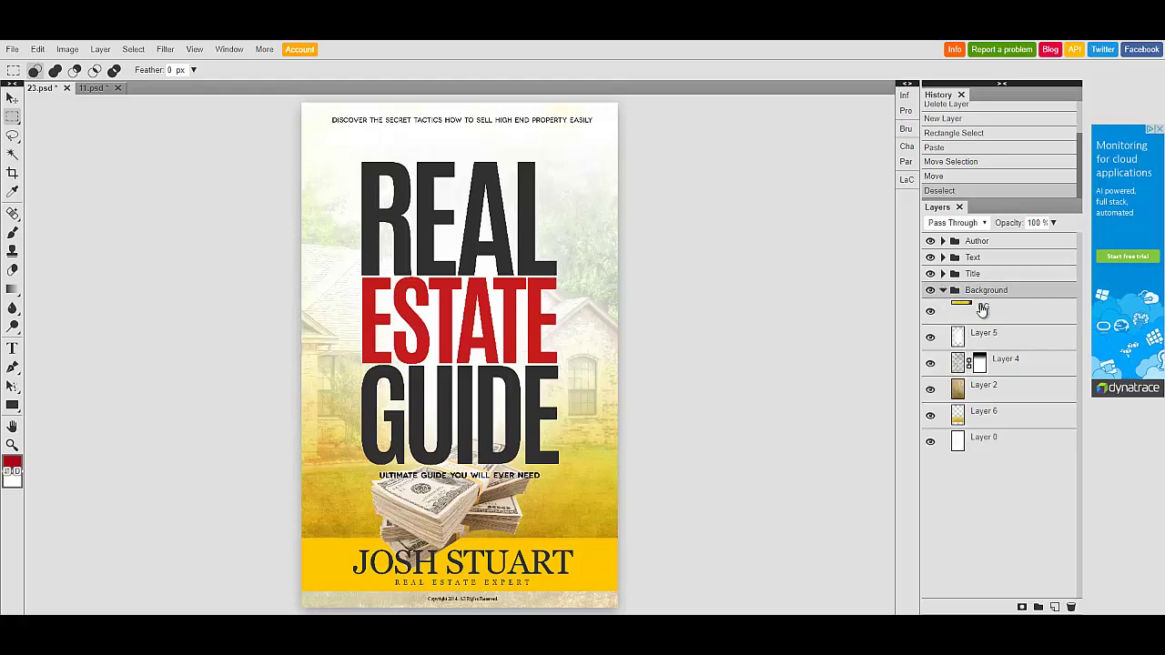
left_click(930, 336)
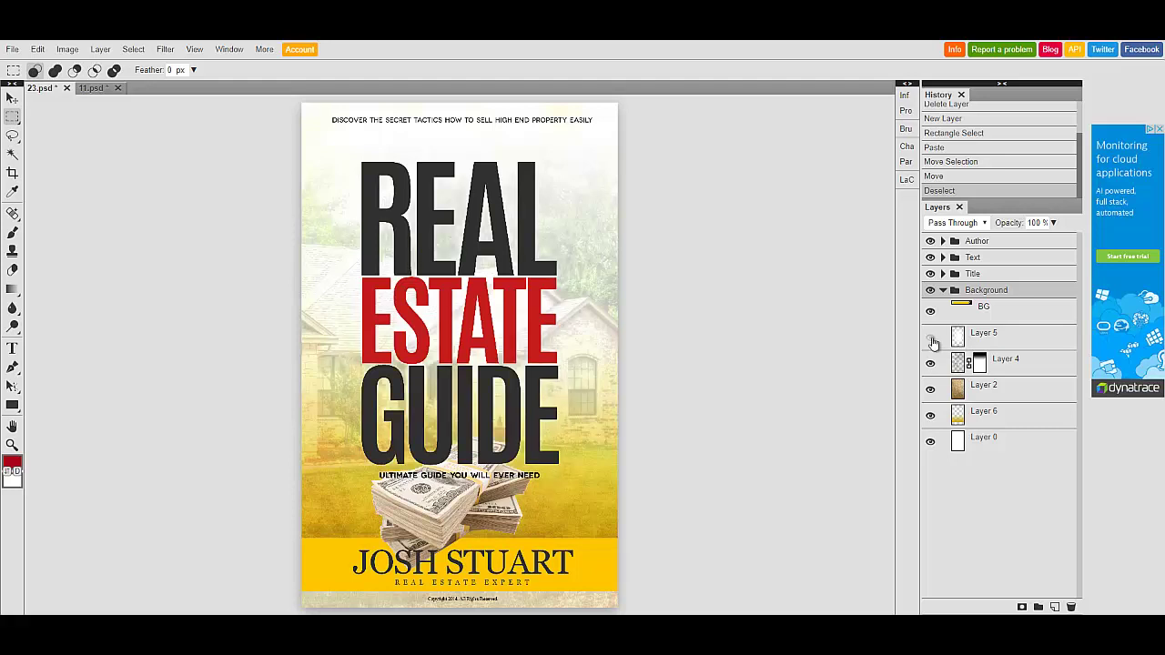
left_click(930, 337)
- Toggle the house photo Layer 4 off and on to compare, then bring up its layer actions
left_click(930, 363)
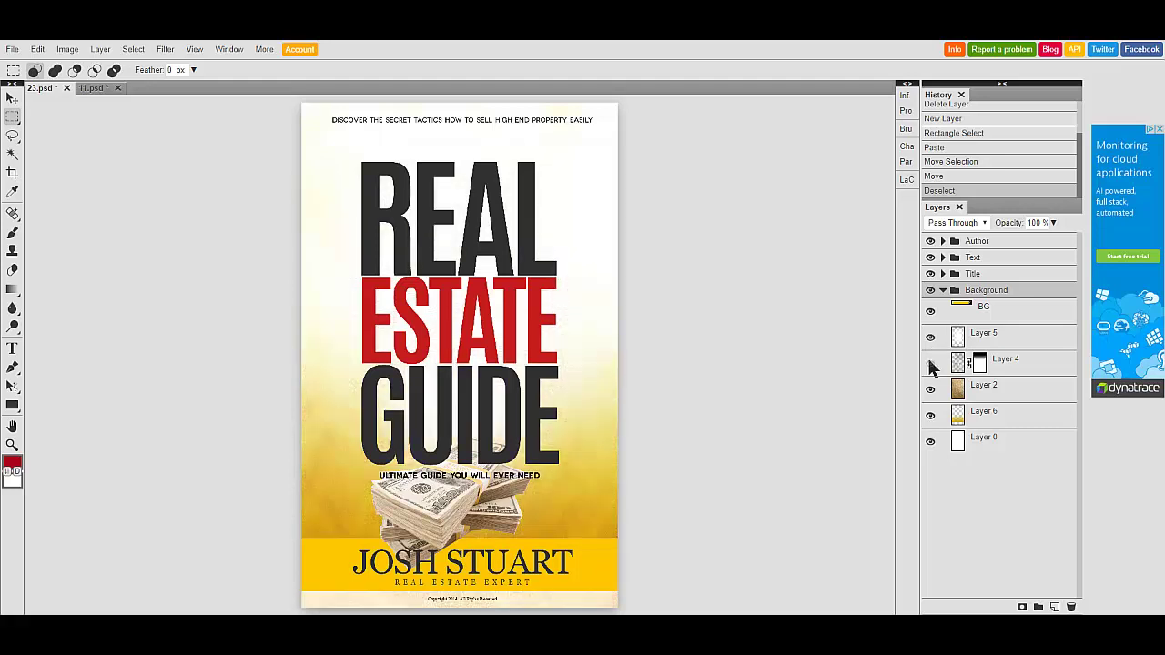
left_click(930, 363)
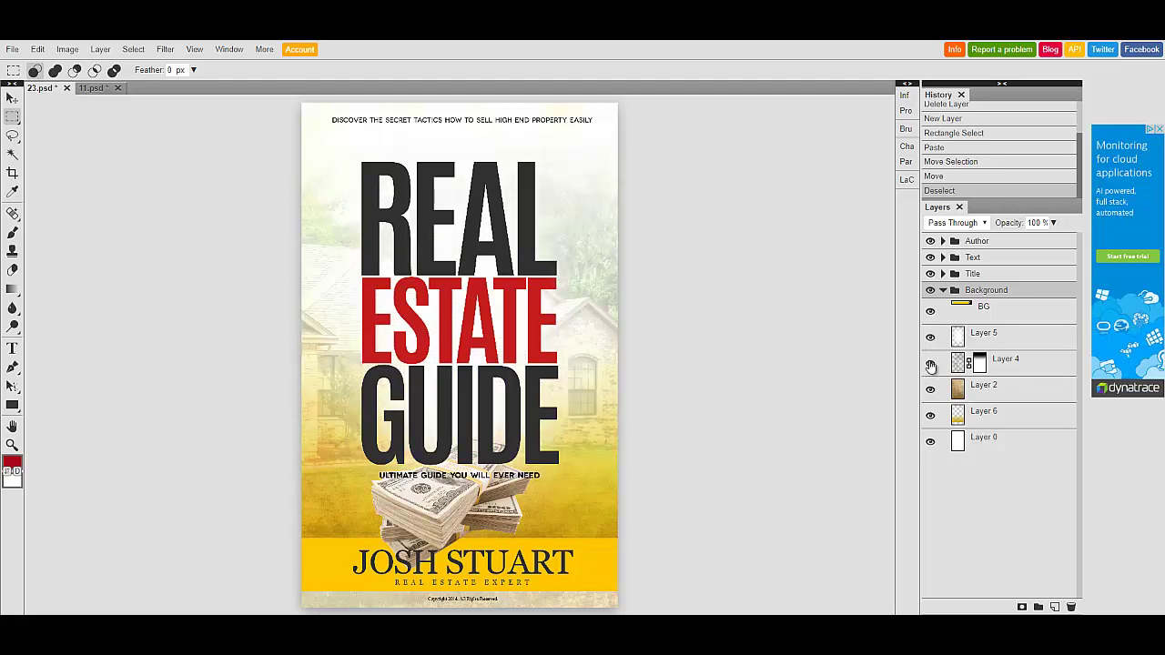
left_click(930, 364)
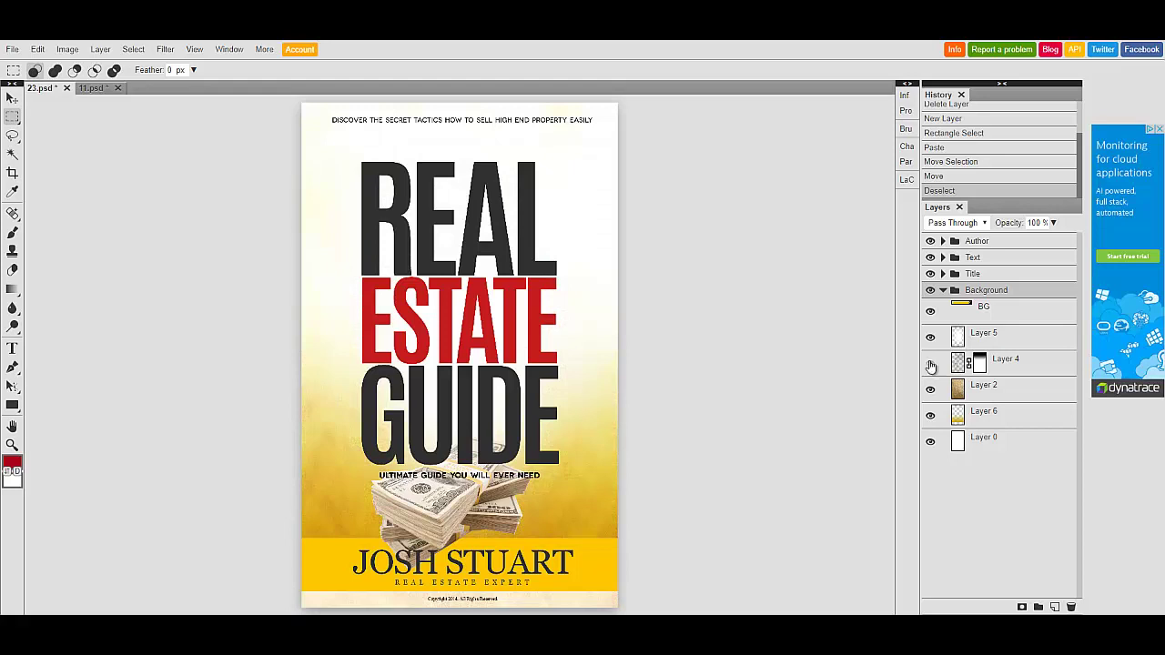
left_click(930, 365)
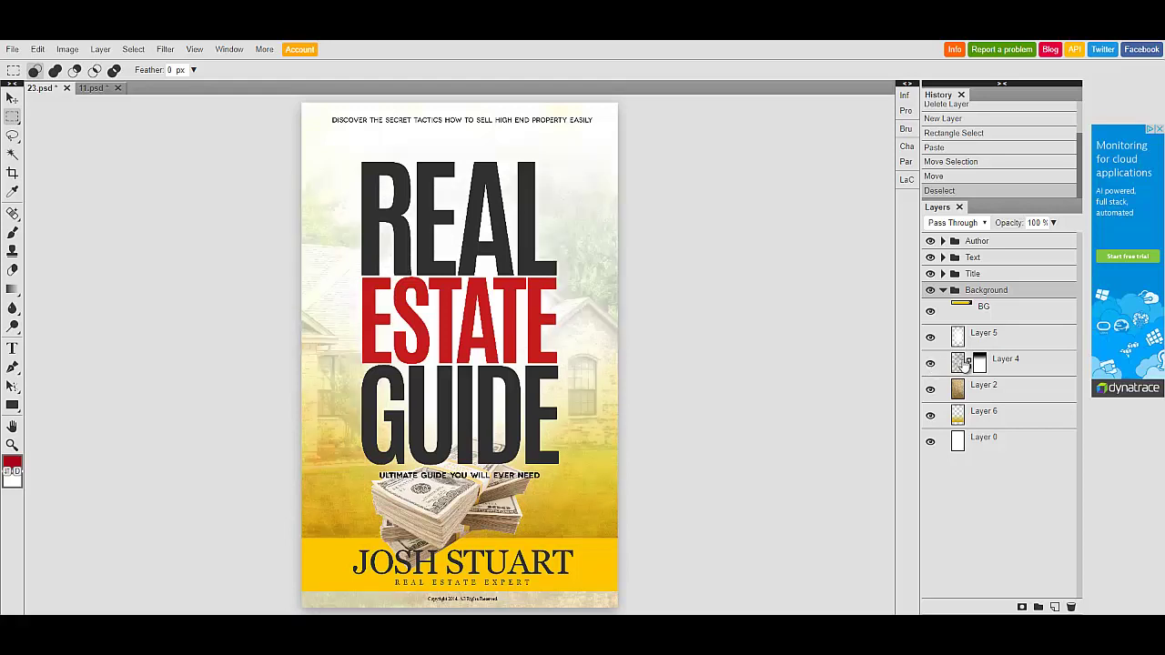
left_click(961, 365)
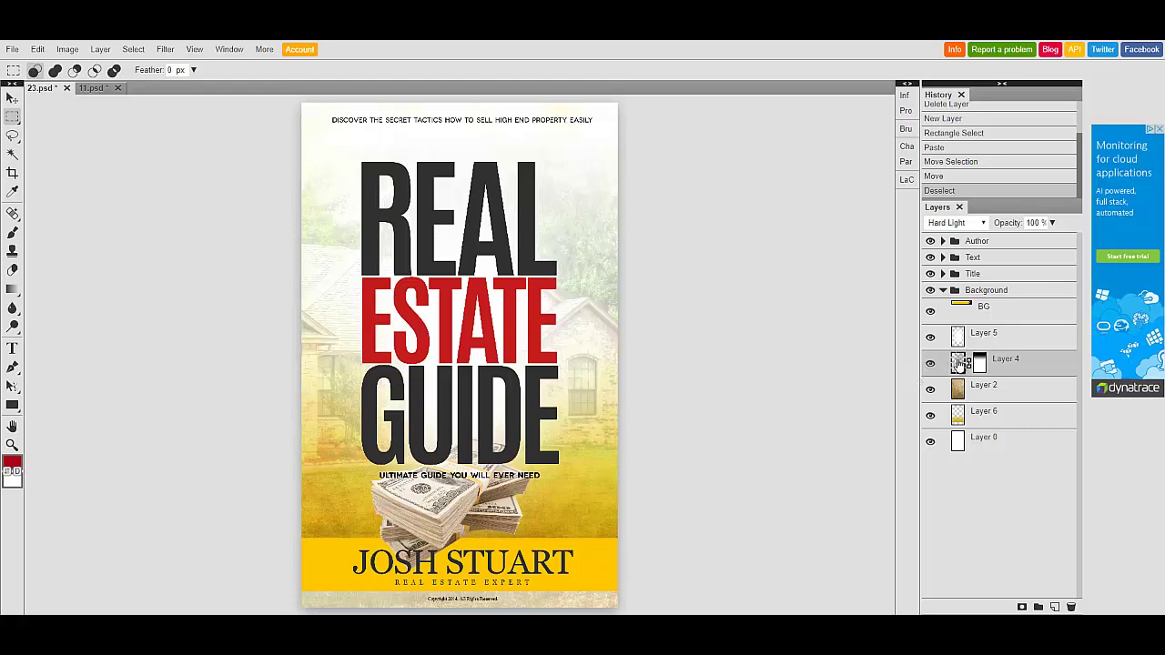
right_click(959, 364)
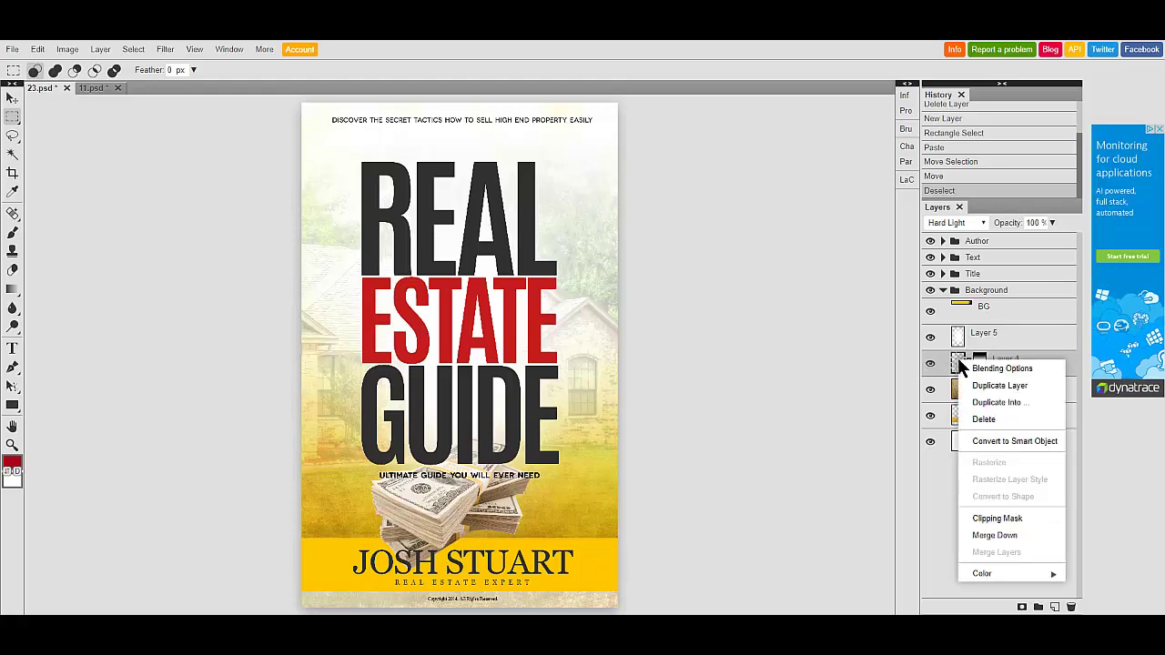
- Delete the house photo Layer 4 and add a new empty layer in the Background group
left_click(977, 422)
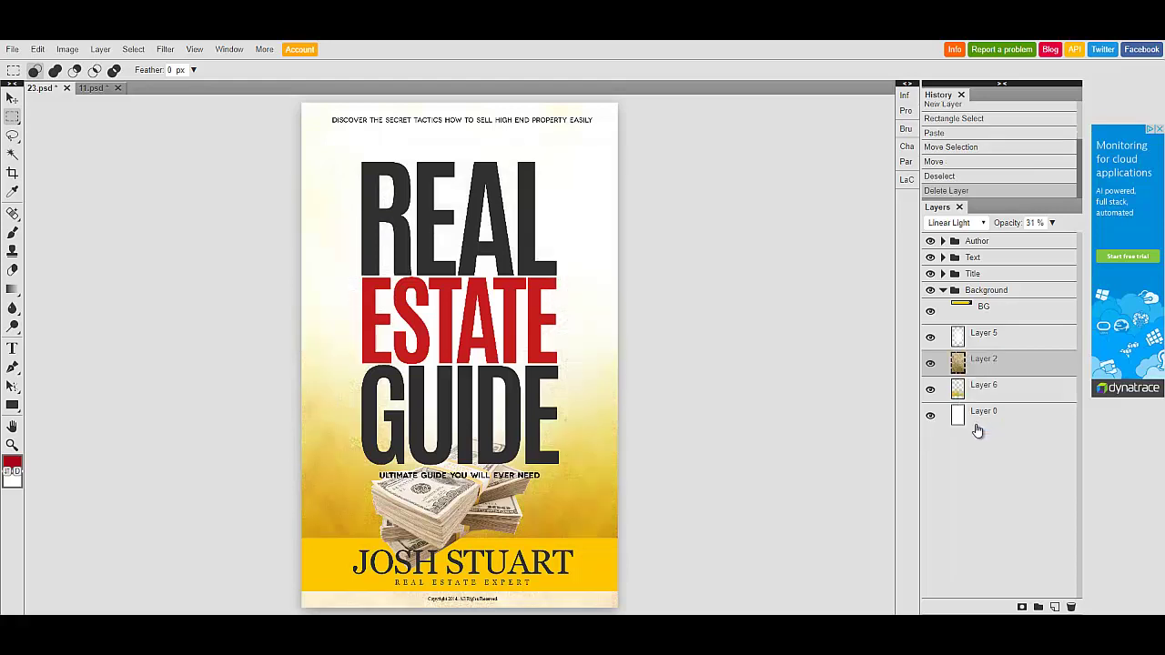
left_click(1055, 607)
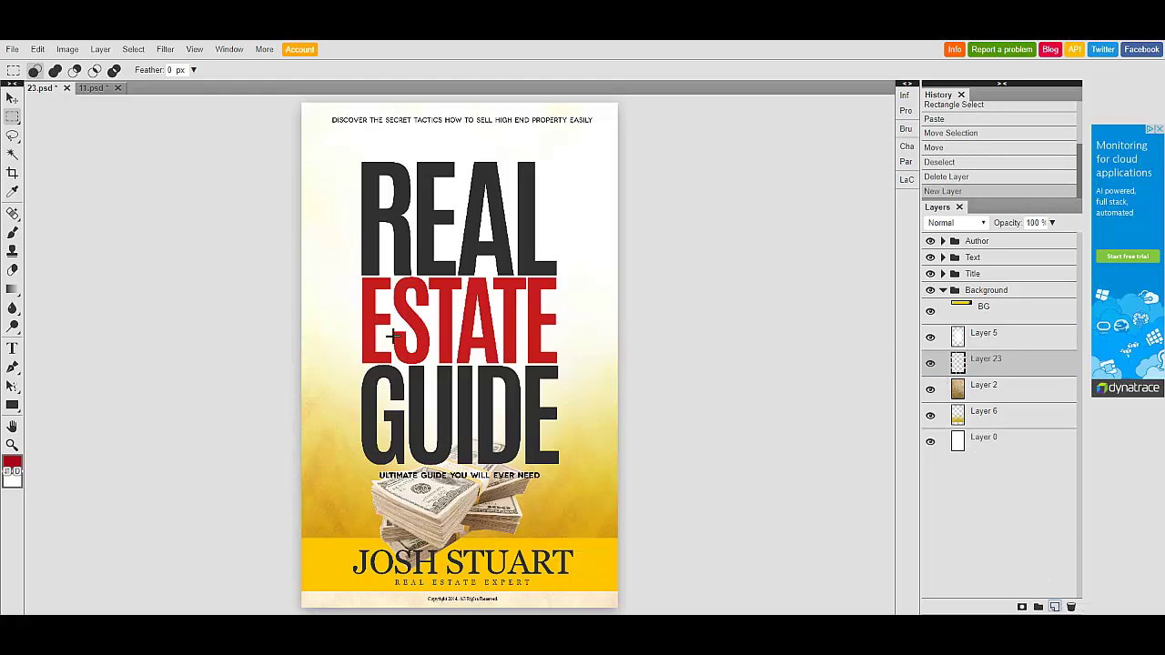
left_click(12, 50)
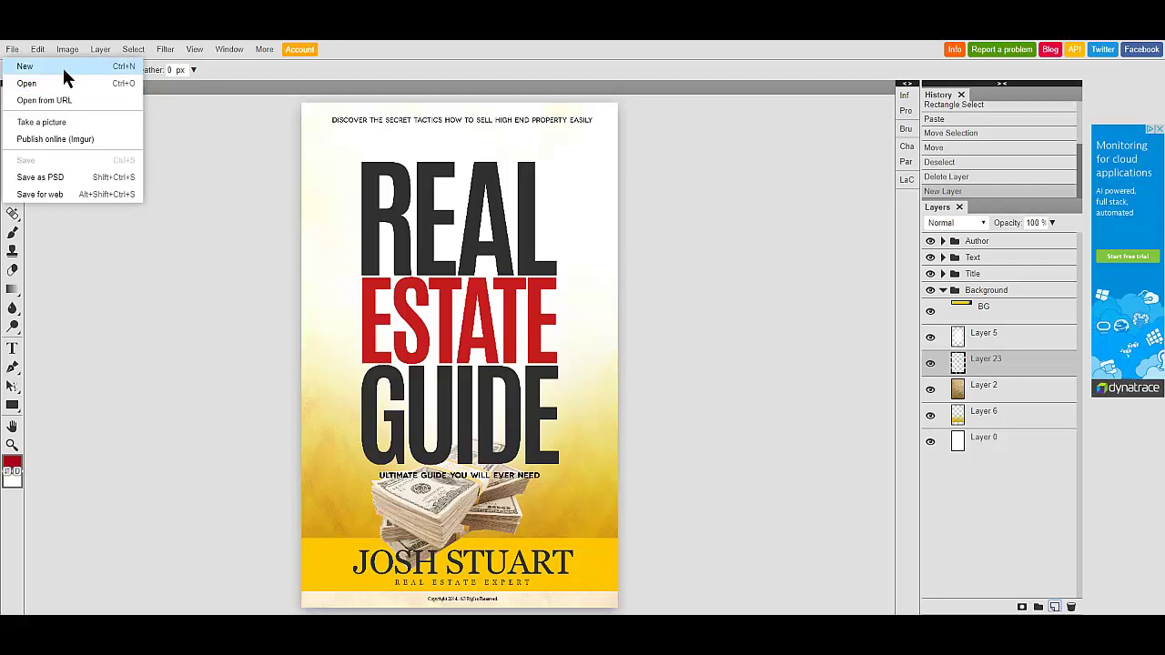
left_click(28, 82)
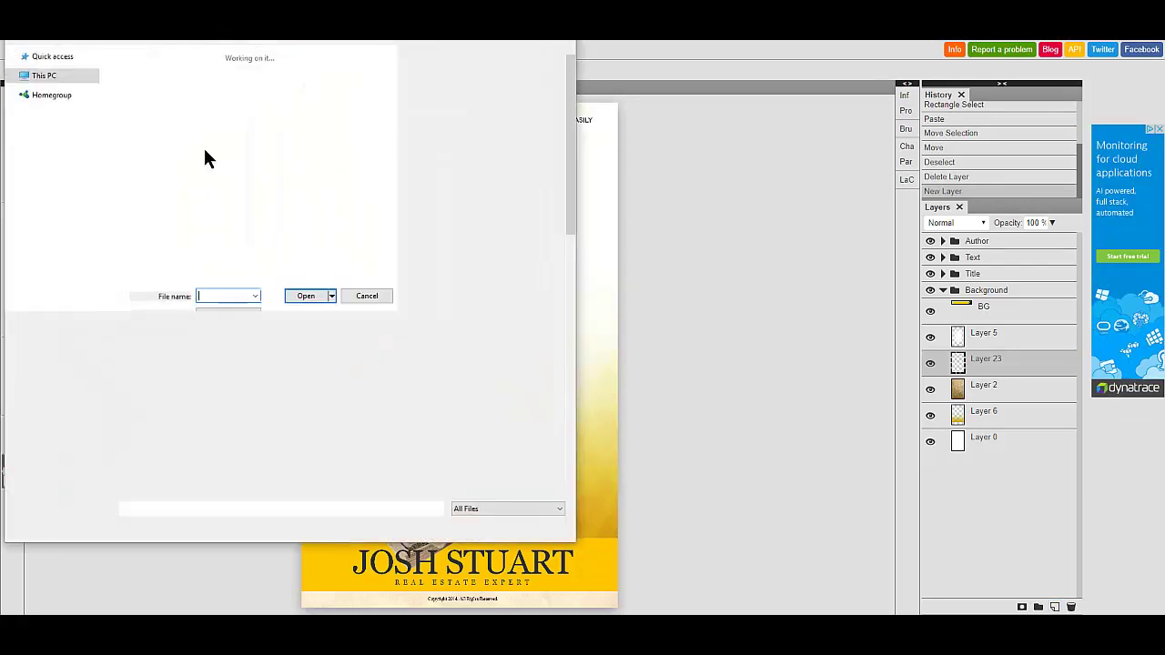
left_click(561, 9)
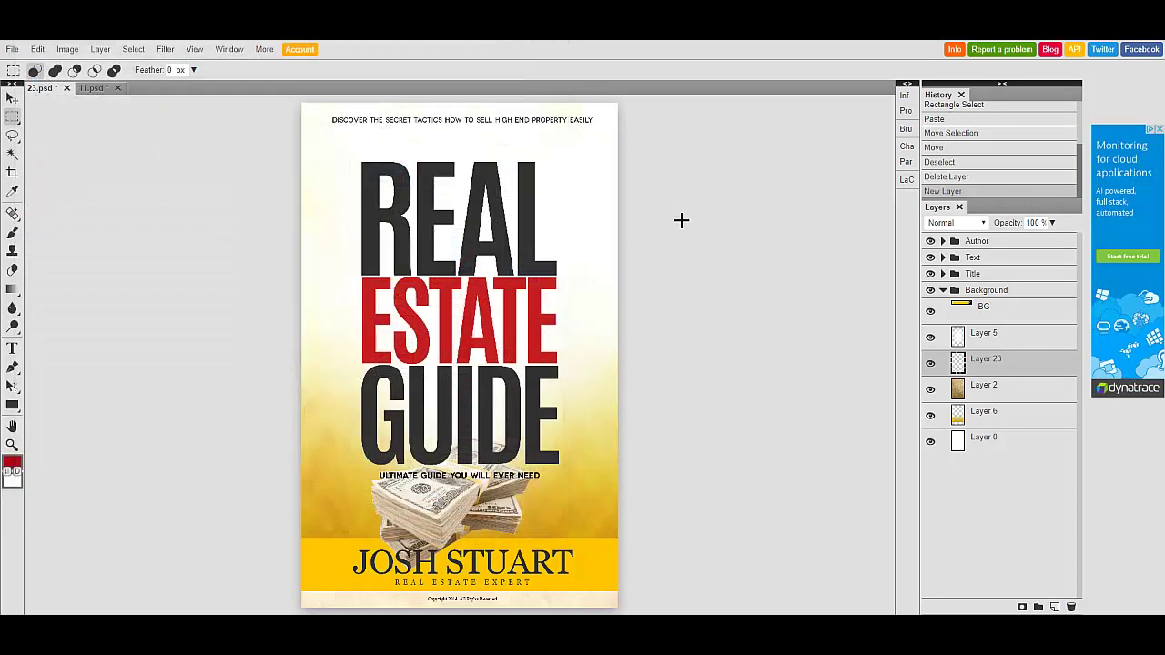
right_click(9, 115)
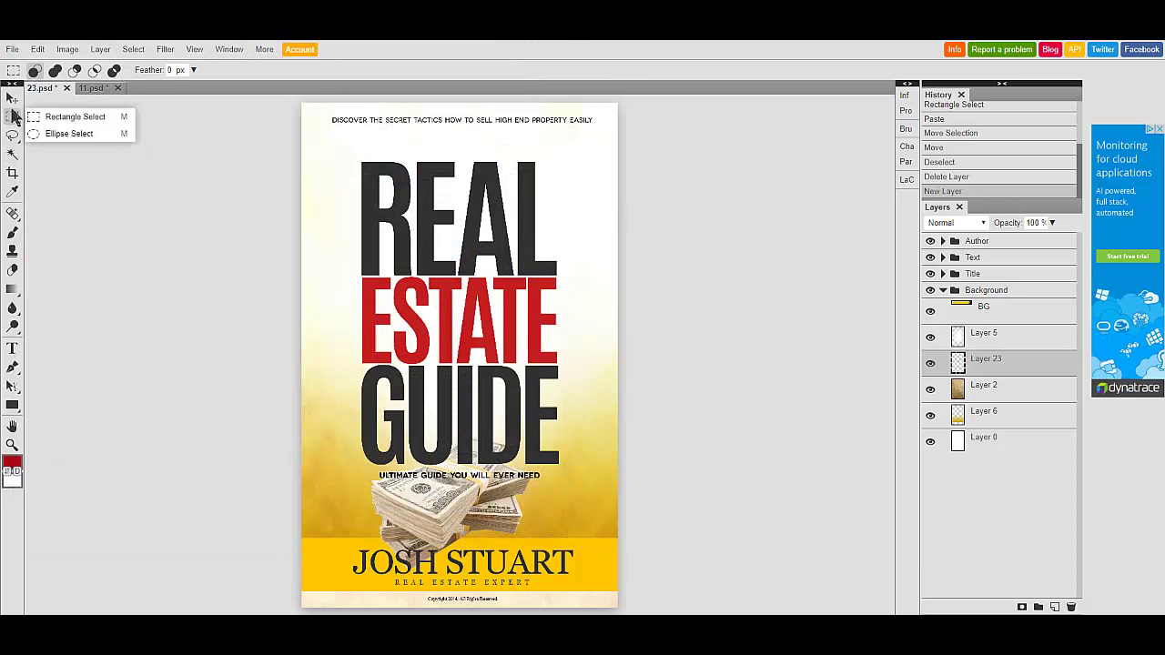
left_click(75, 116)
right_click(3, 121)
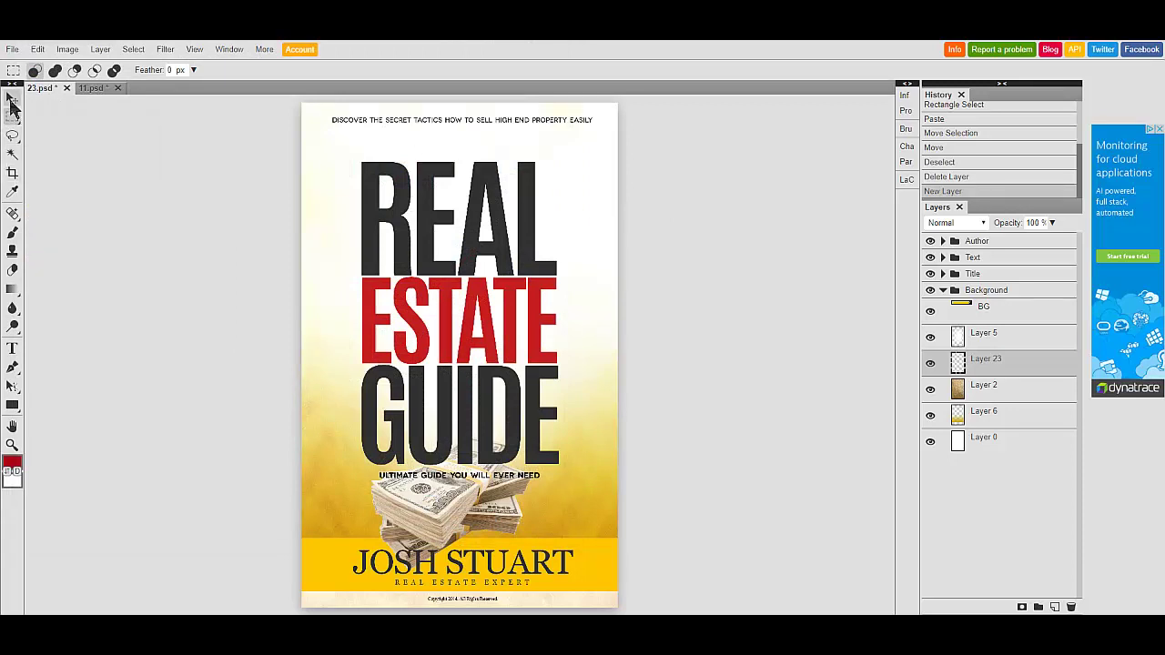
- Select the ULTIMATE GUIDE subtitle layer in the Title group and nudge it just below GUIDE
left_click(11, 98)
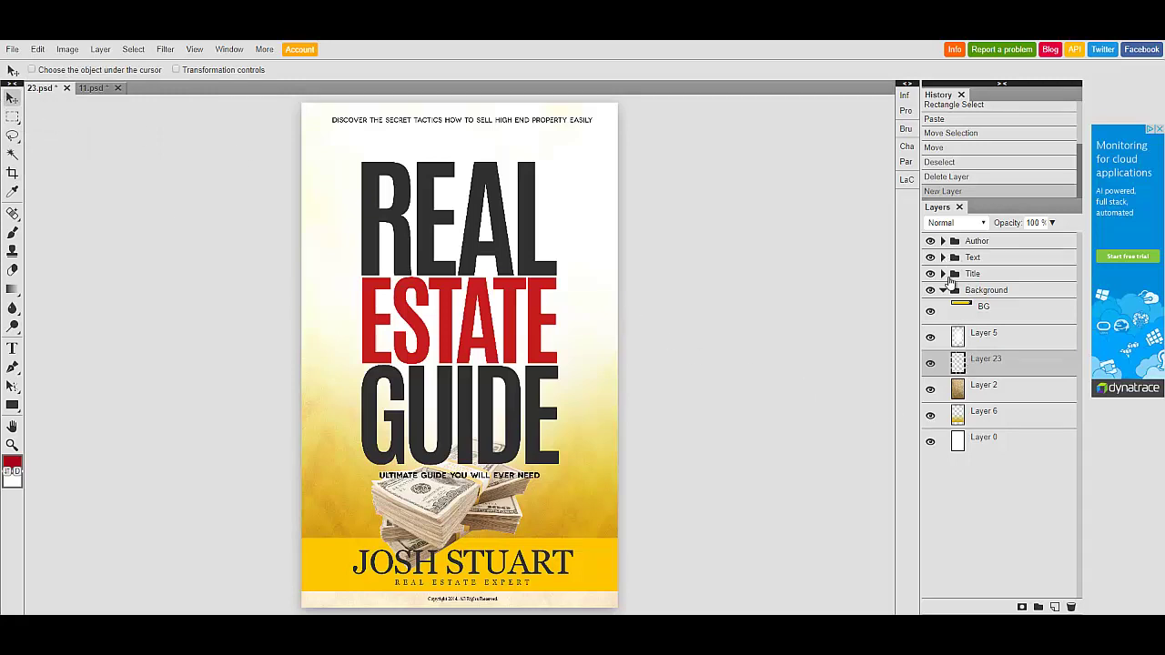
left_click(943, 274)
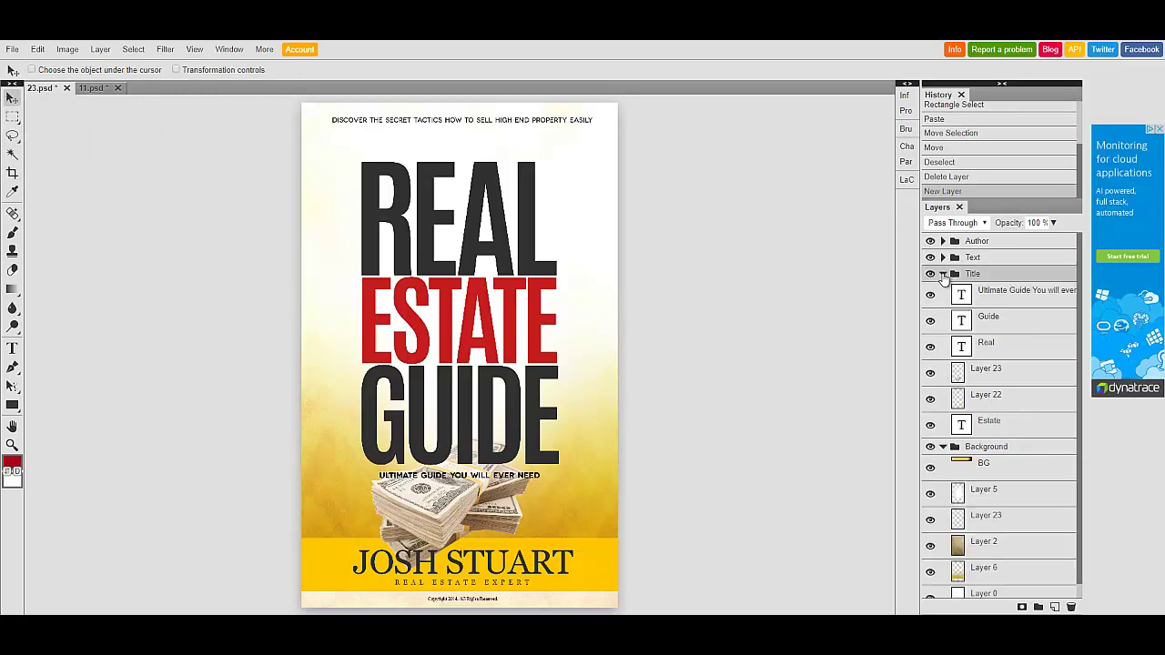
left_click(967, 302)
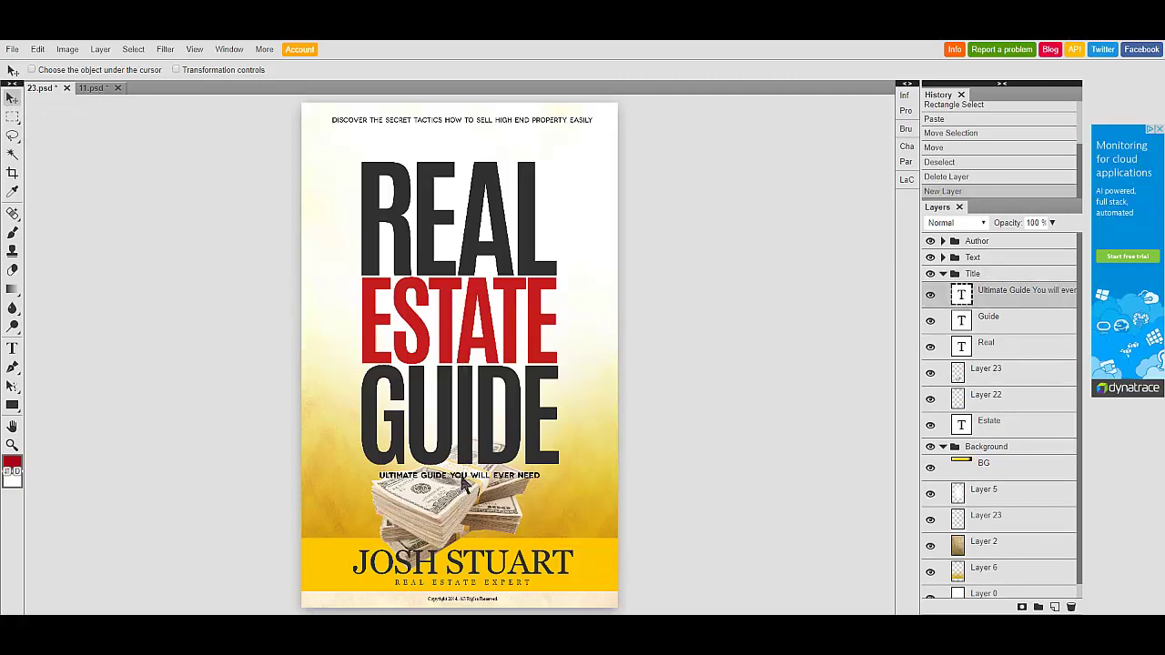
mouse_move(464, 485)
left_mouse_down()
mouse_move(449, 369)
mouse_move(473, 226)
mouse_move(442, 155)
mouse_move(464, 485)
left_mouse_up()
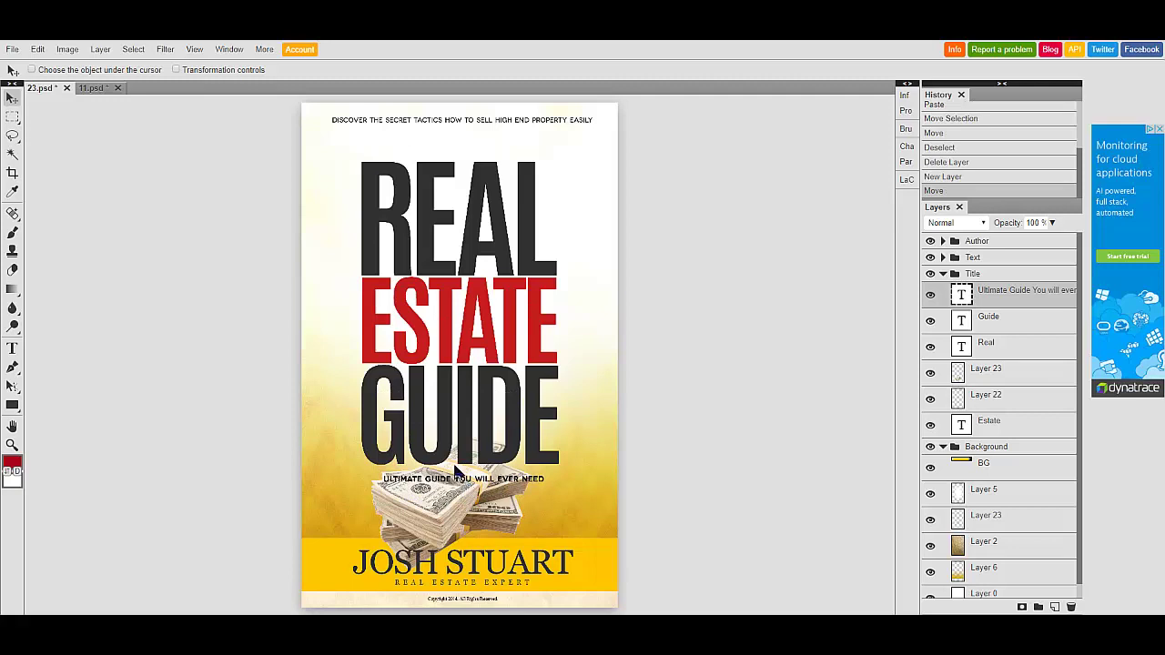
right_click(13, 119)
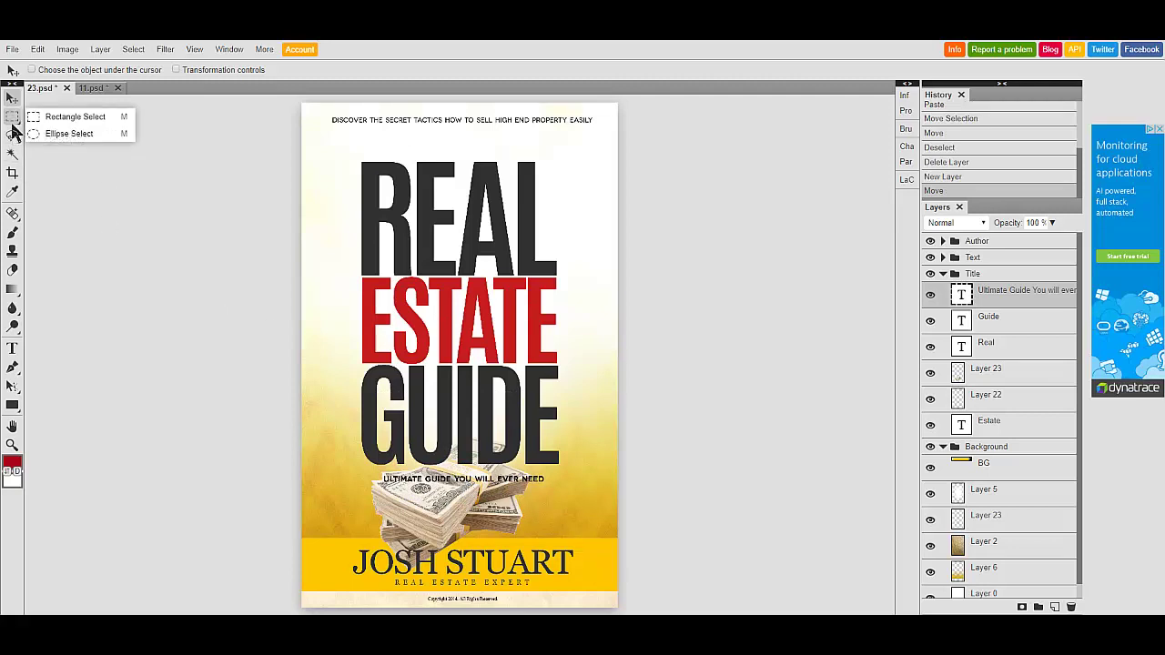
- Draw an elliptical selection over the top-left of the REAL title
left_click(13, 127)
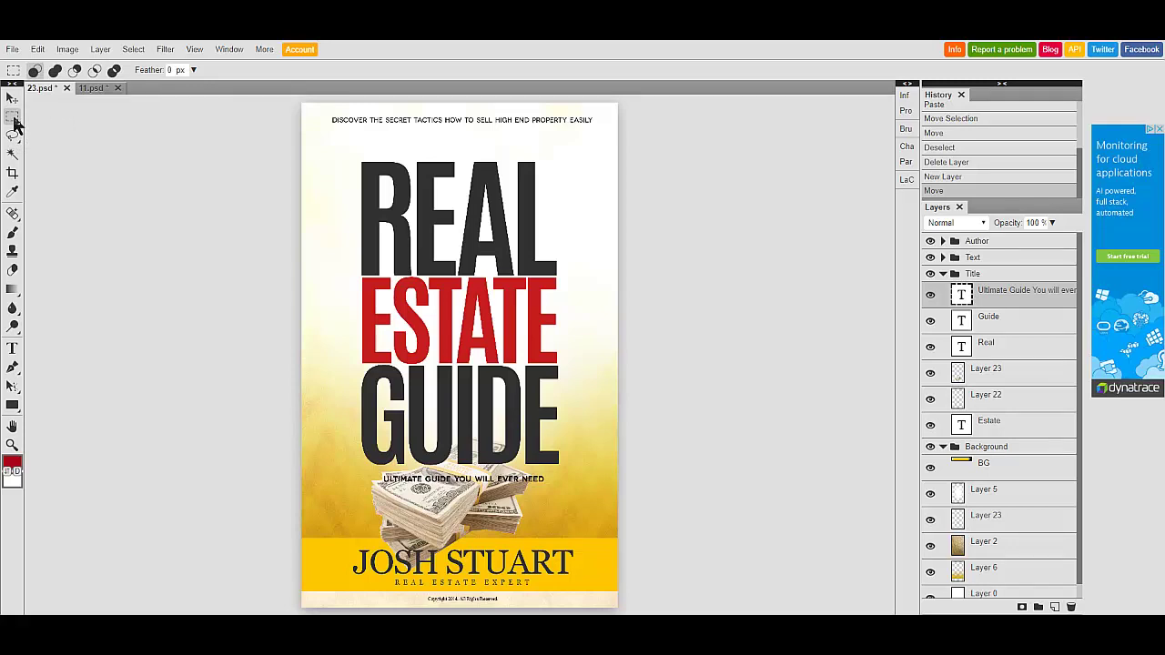
right_click(15, 124)
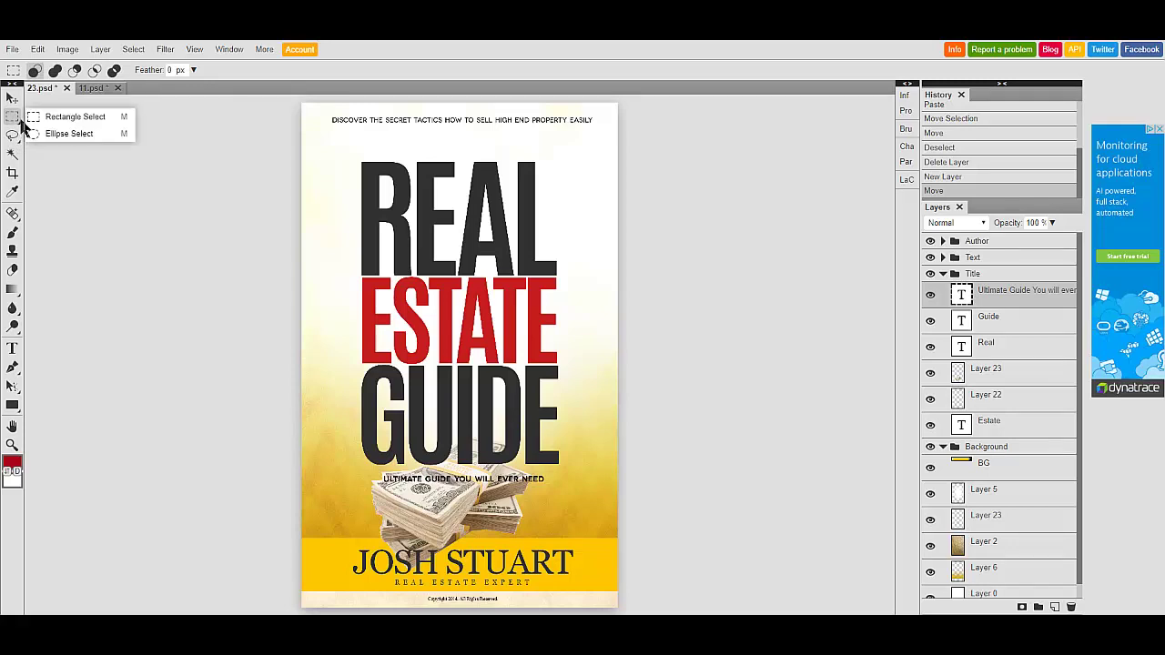
left_click(66, 136)
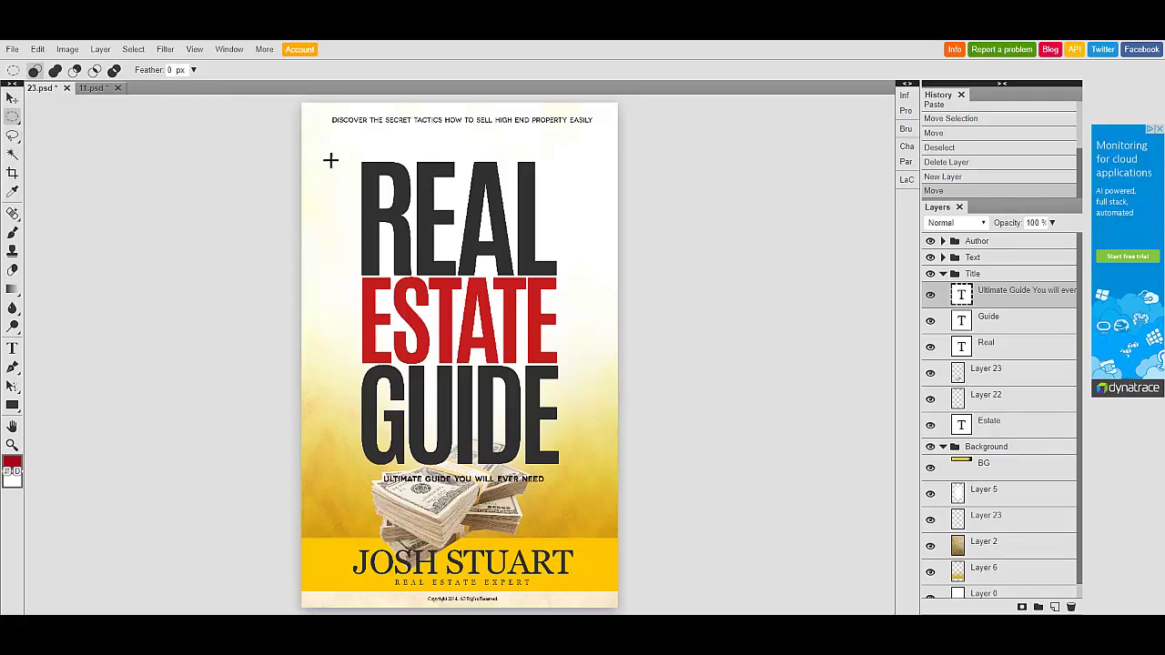
left_click_drag(333, 144, 506, 222)
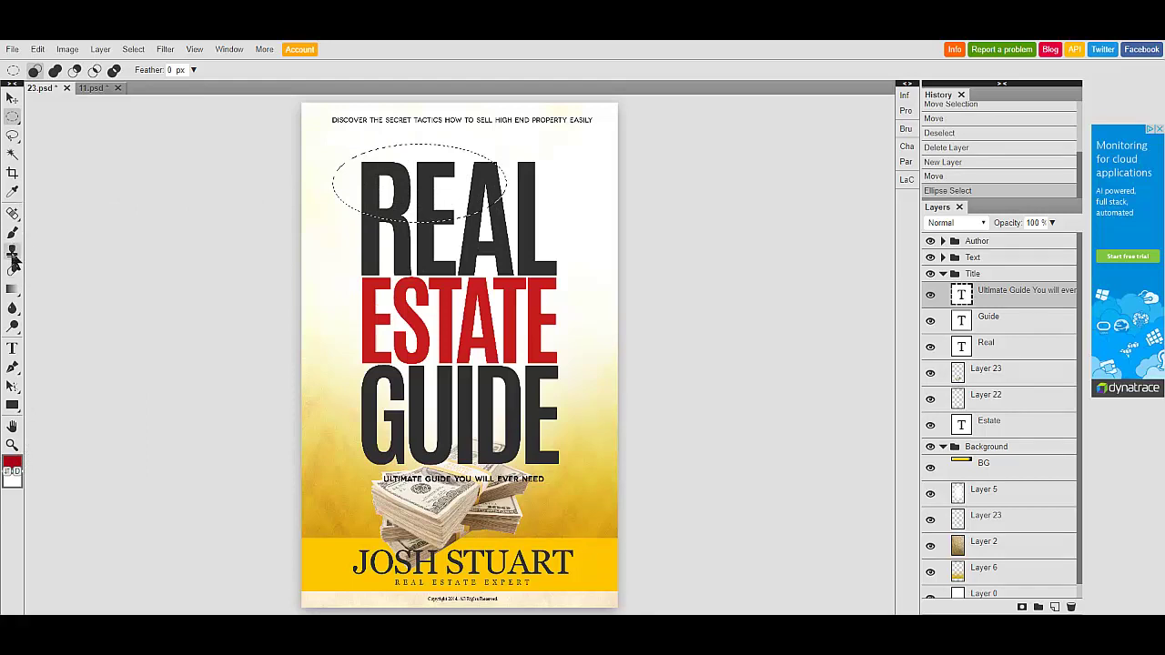
- Try painting with the Brush near the selection, which fails on the text layer
mouse_move(18, 289)
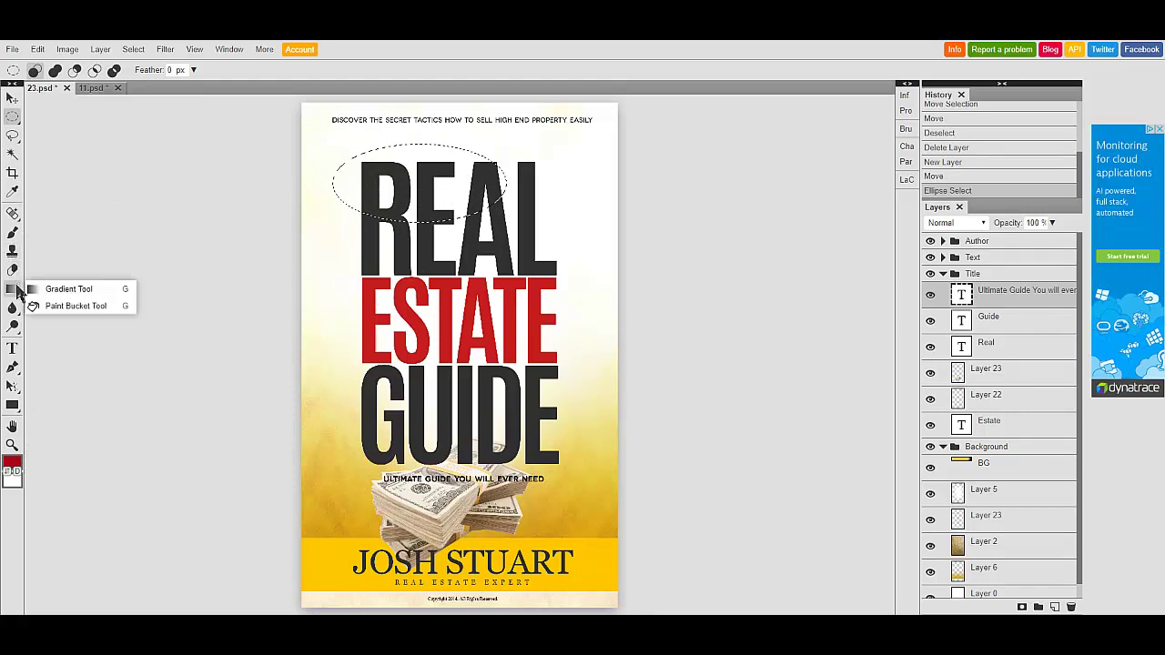
left_click(12, 234)
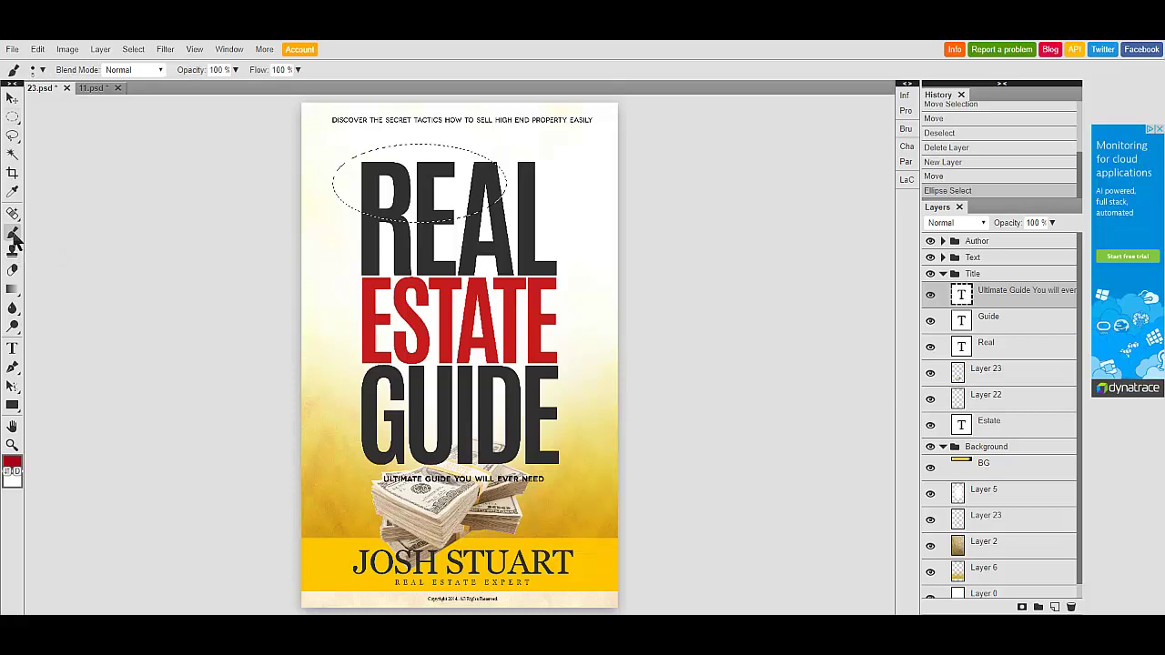
left_click(313, 190)
left_click(451, 145)
left_click(13, 213)
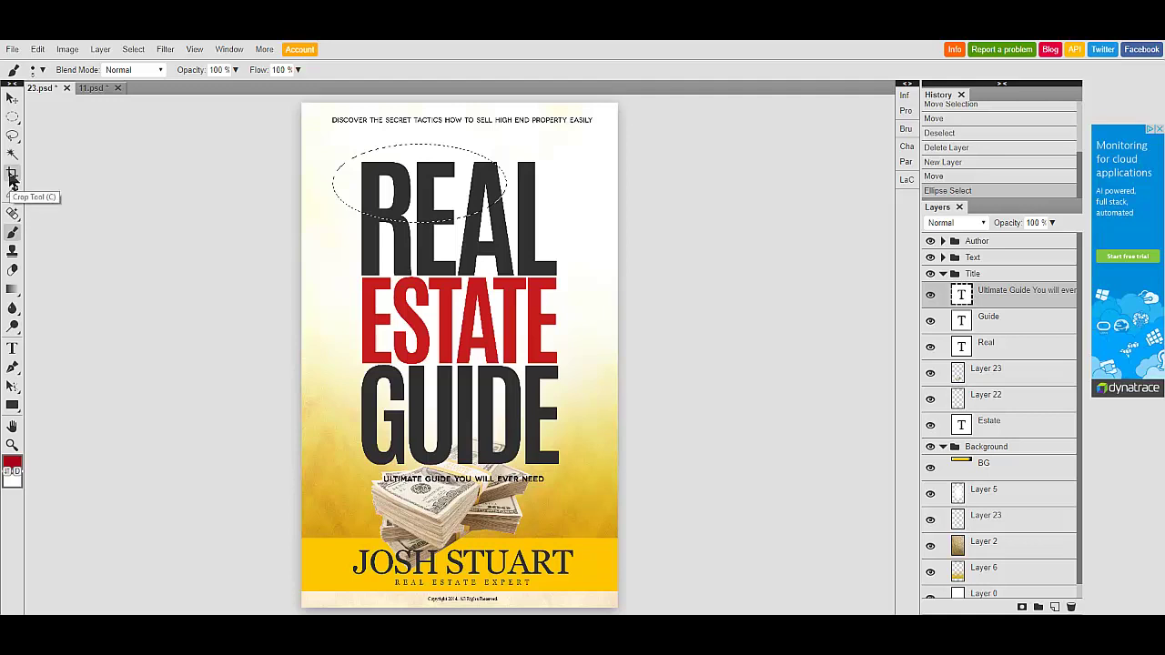
left_click(13, 177)
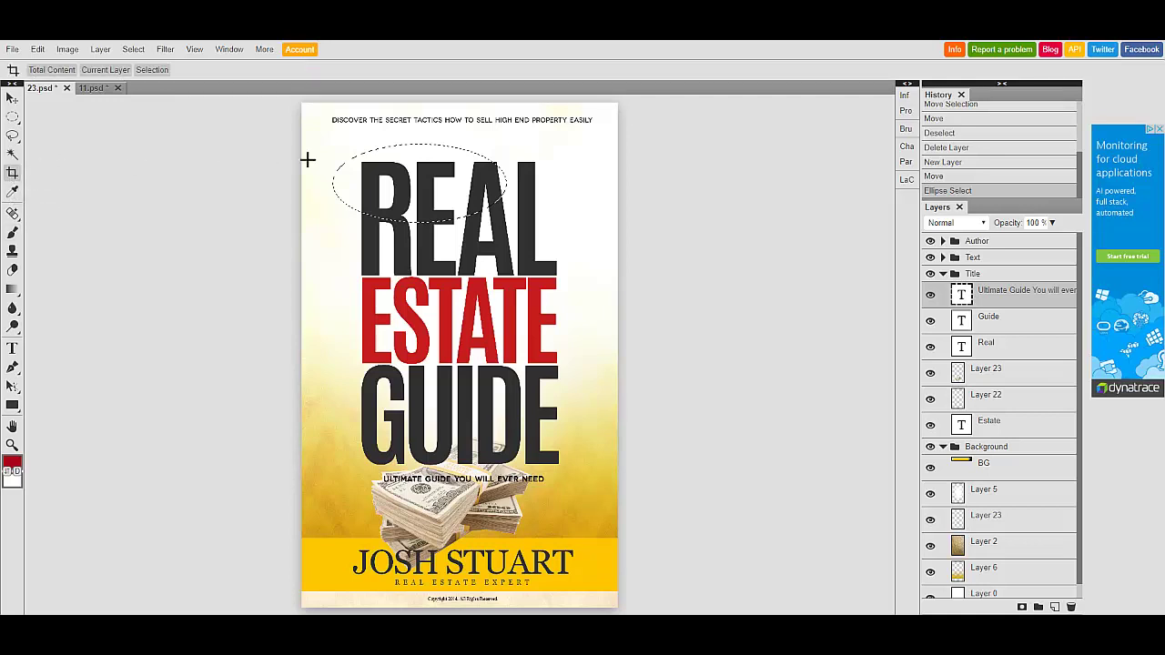
left_click_drag(315, 142, 526, 244)
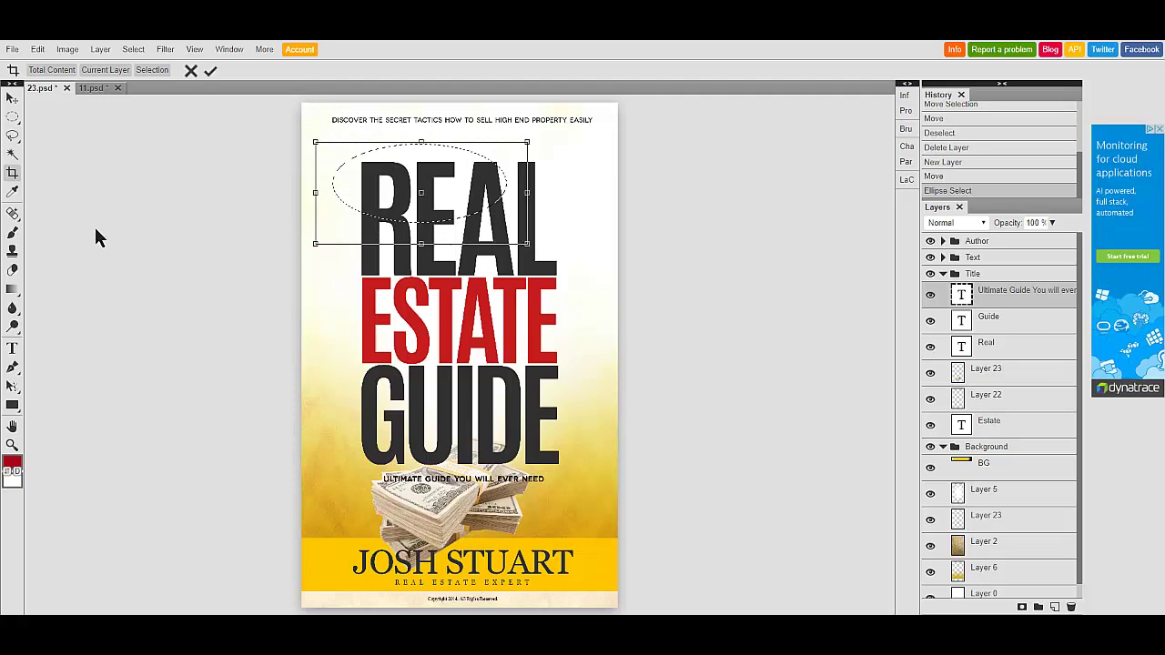
left_click(13, 175)
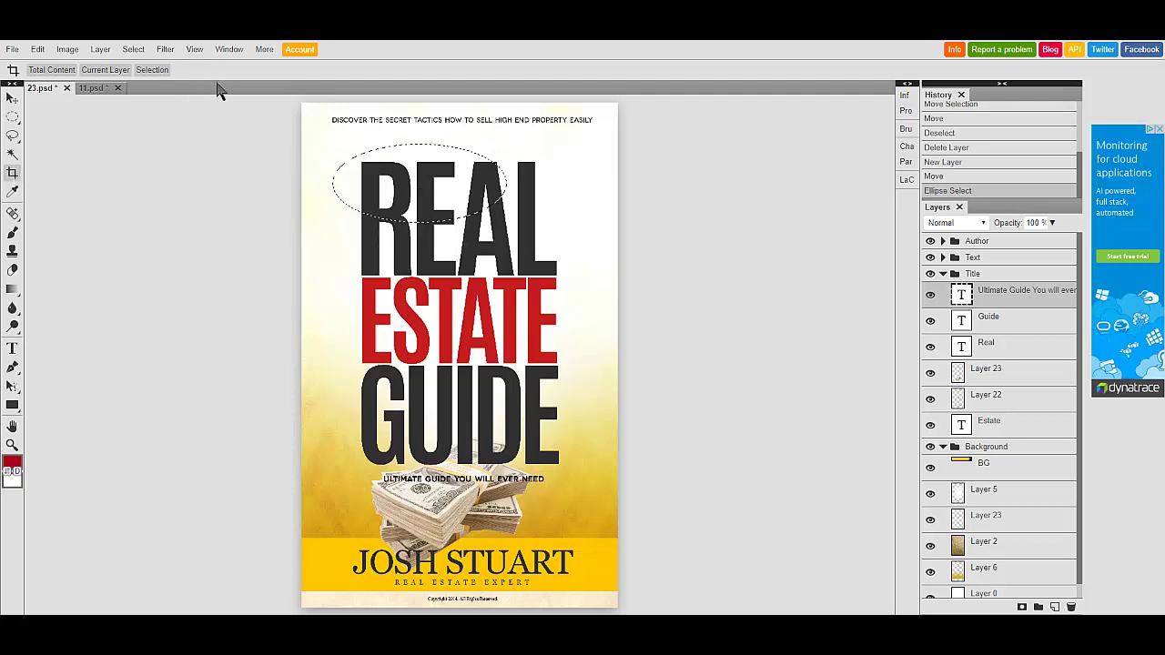
mouse_move(23, 124)
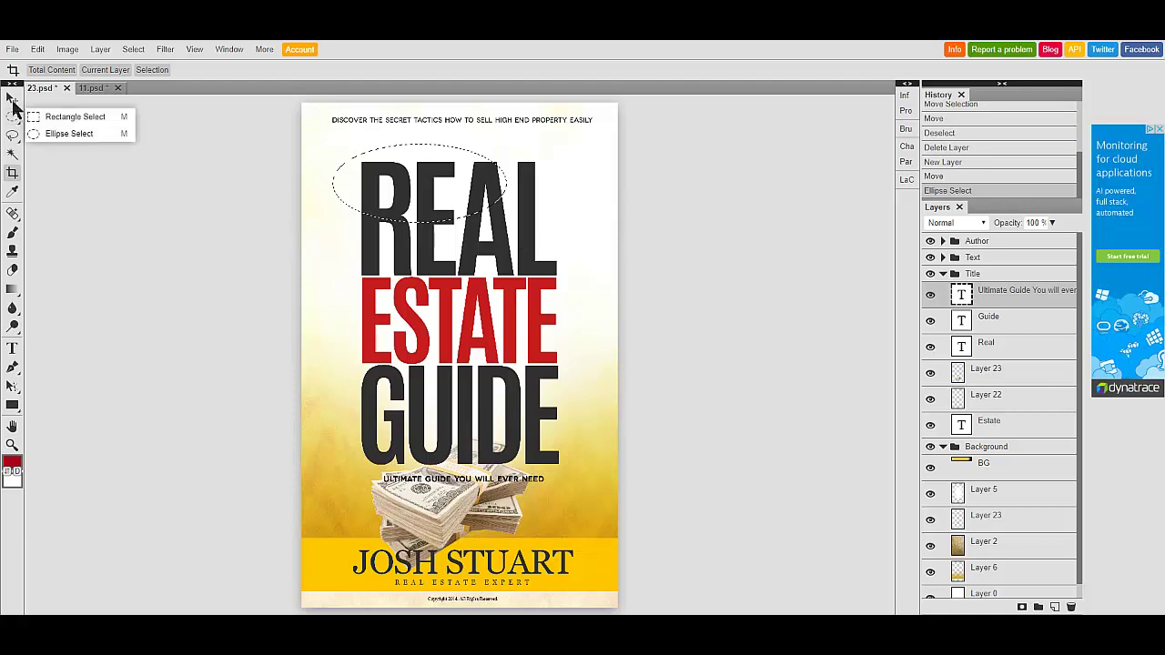
left_click(12, 98)
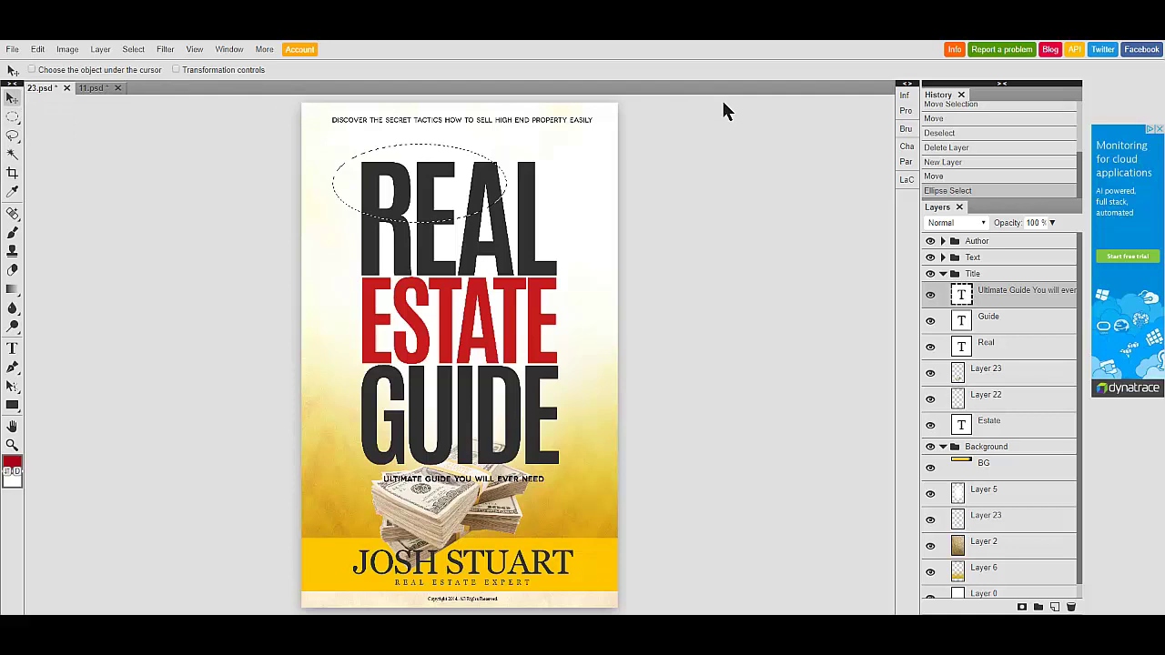
left_click(93, 89)
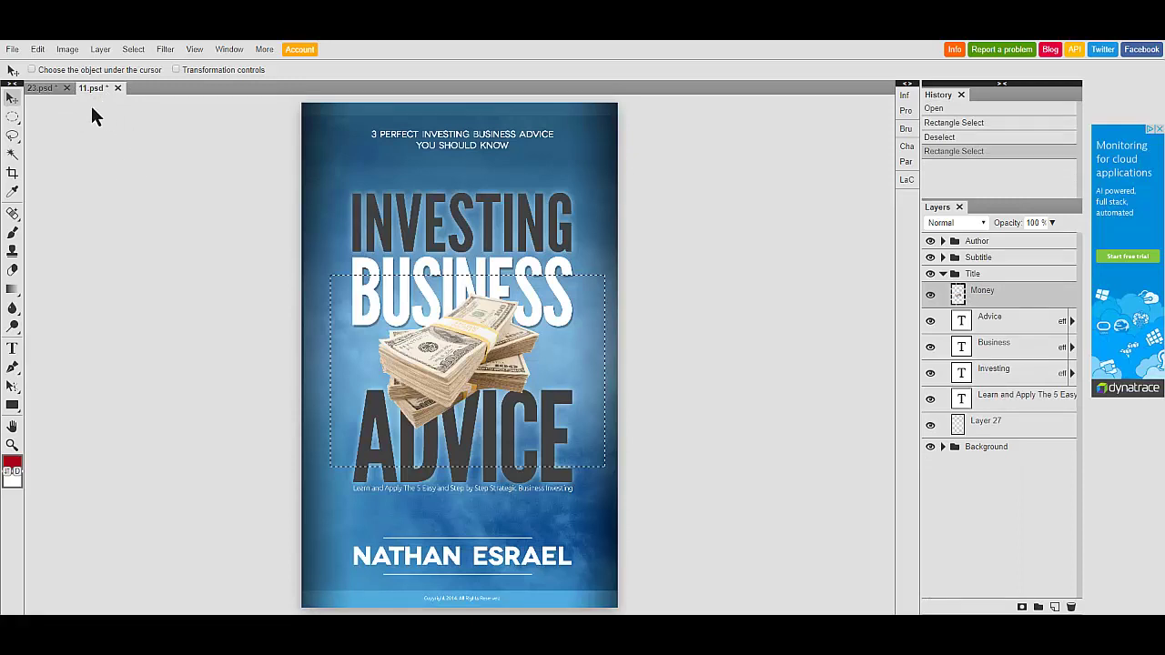
left_click(41, 88)
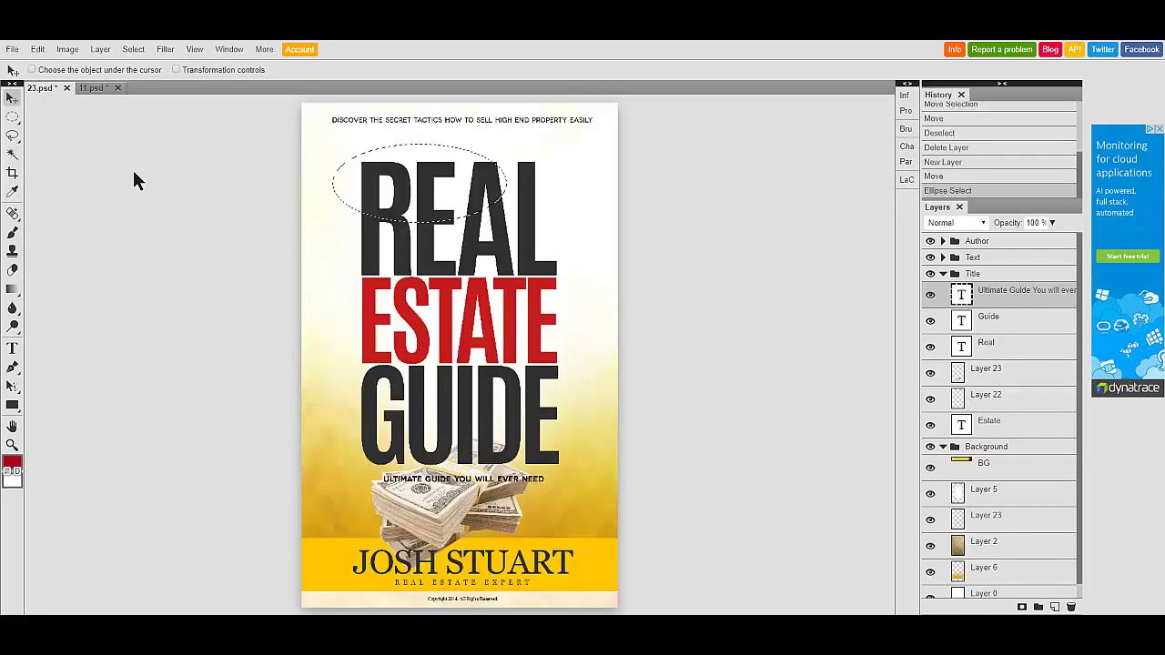
right_click(13, 117)
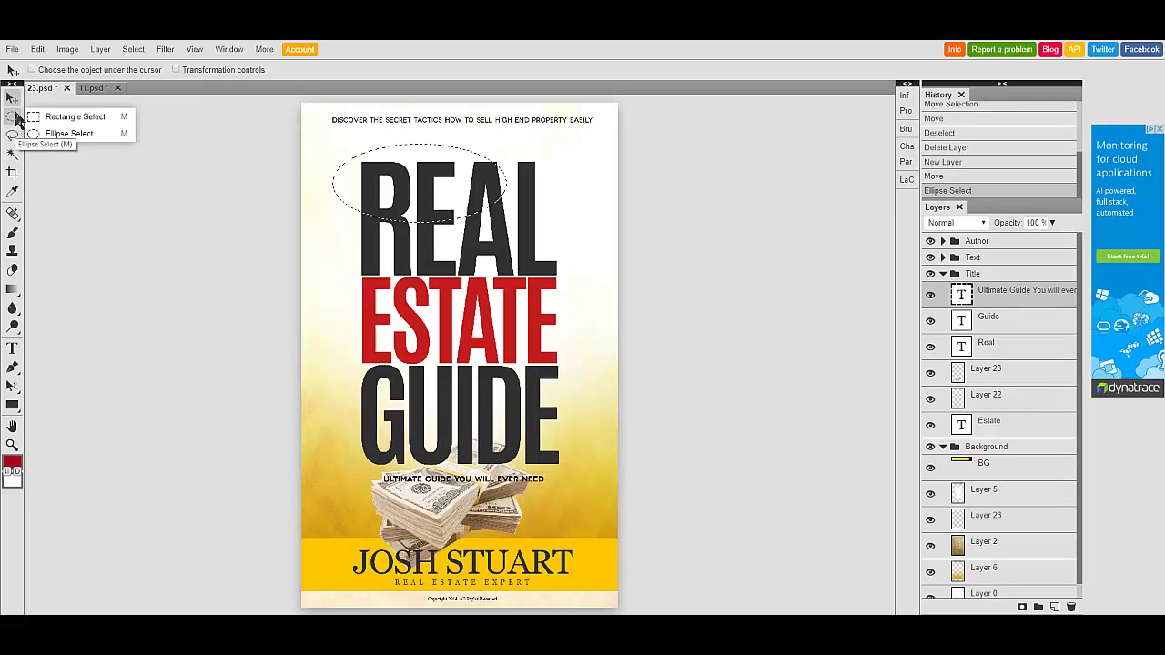
- Lower the subtitle slightly onto the money stack and select Layer 22
left_click(12, 100)
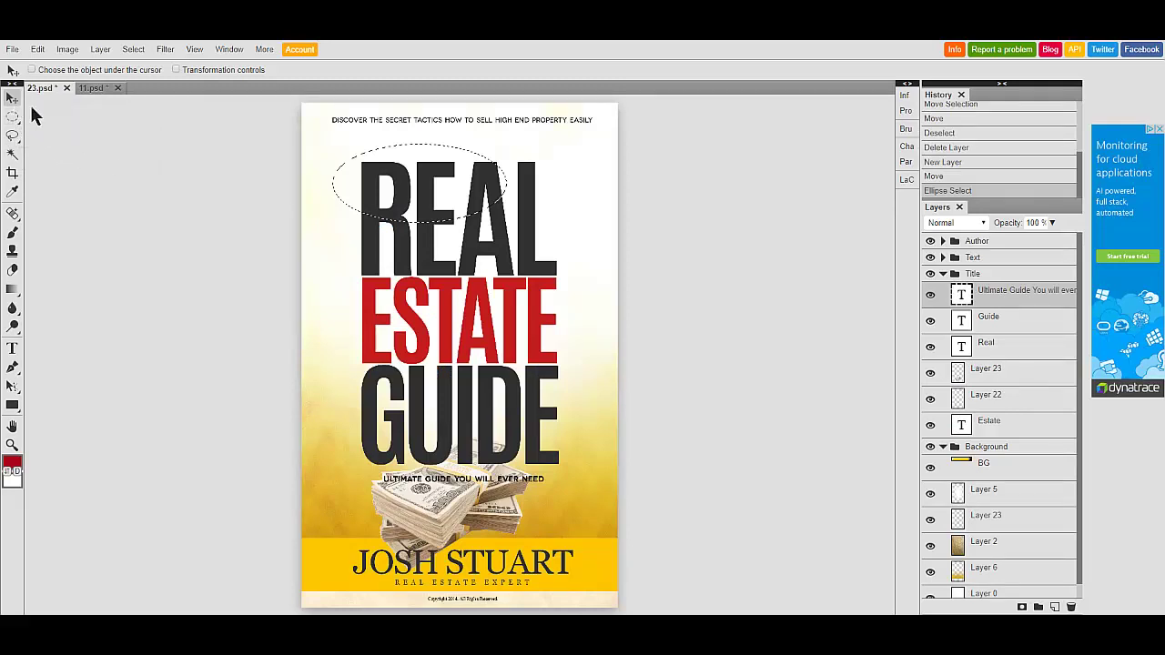
left_click_drag(294, 182, 349, 175)
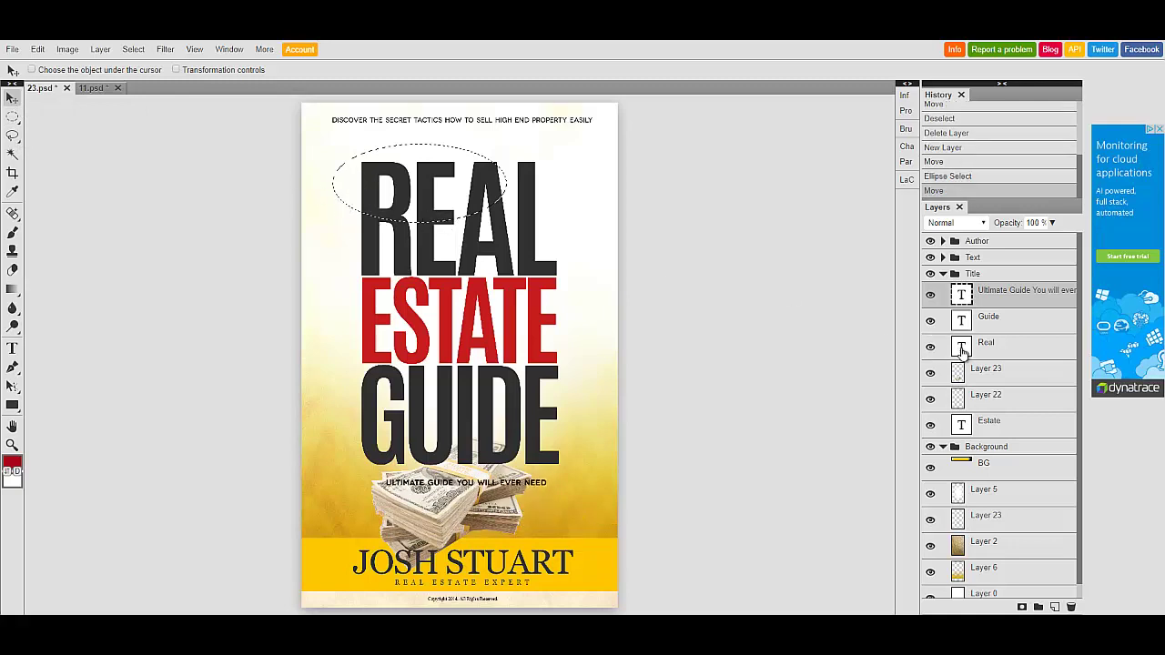
left_click(963, 355)
left_click(963, 382)
left_click(960, 398)
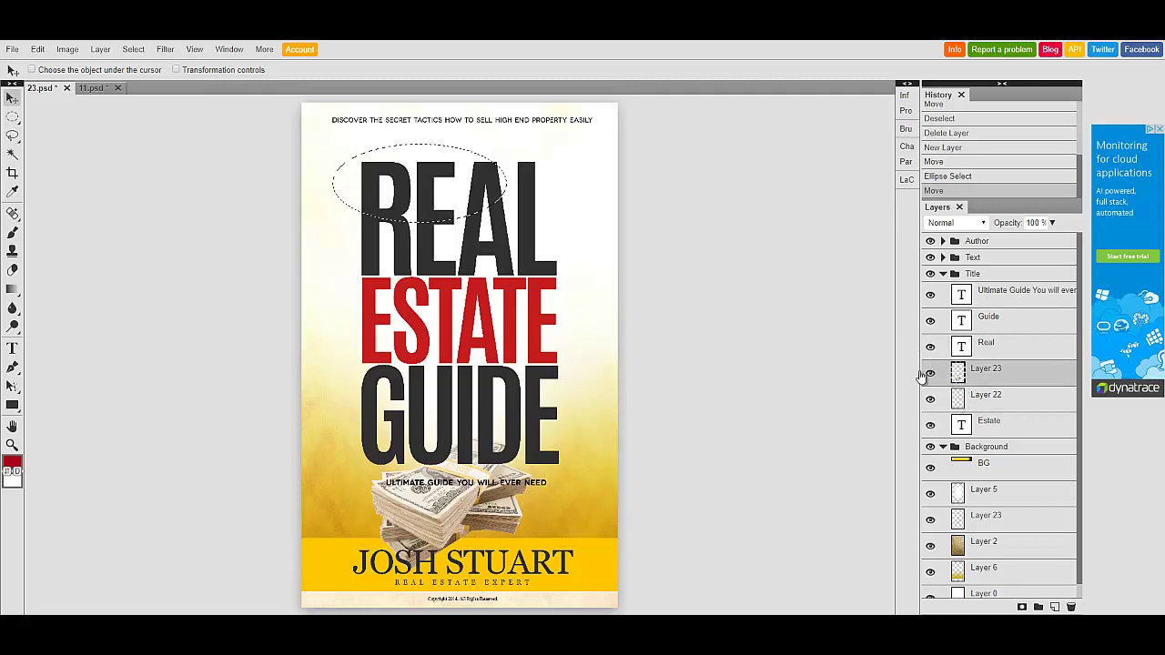
left_click(396, 153)
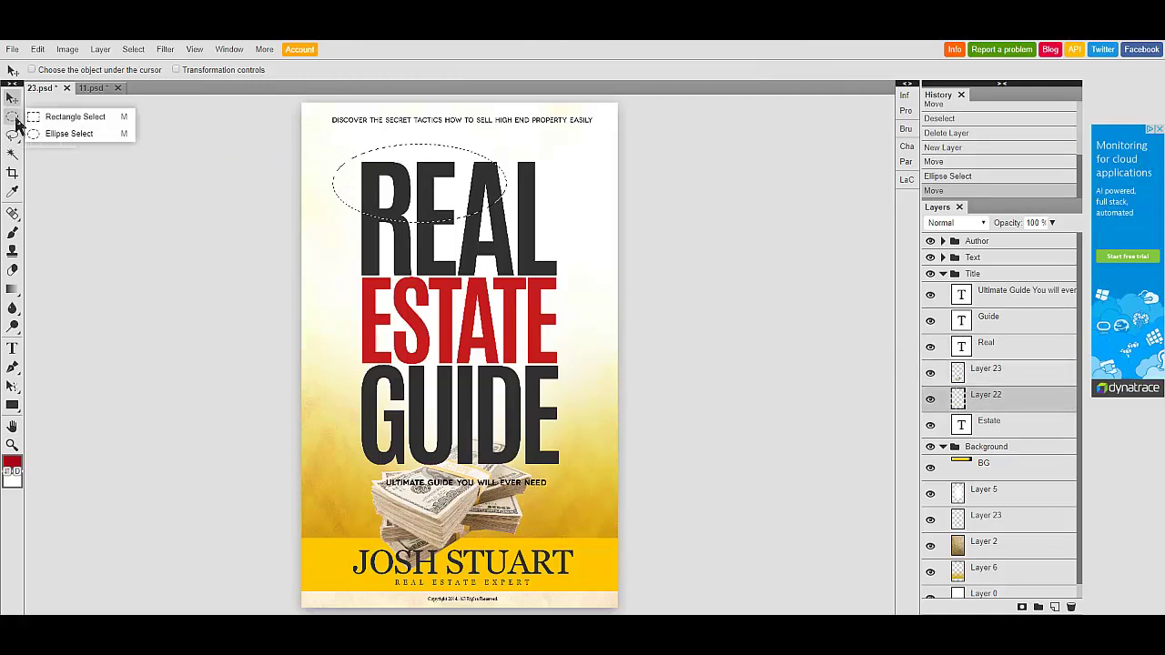
- Move the elliptical selection off the title and clear it from the cover
left_click(12, 116)
left_click_drag(409, 182, 752, 216)
left_click(11, 118)
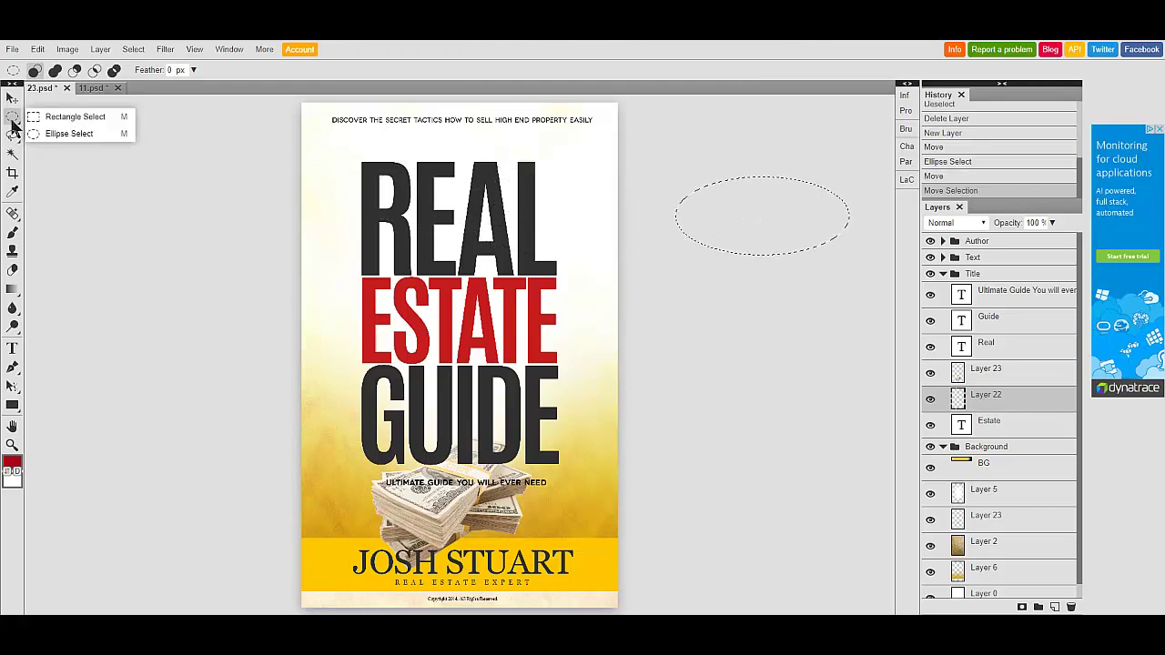
left_click(97, 134)
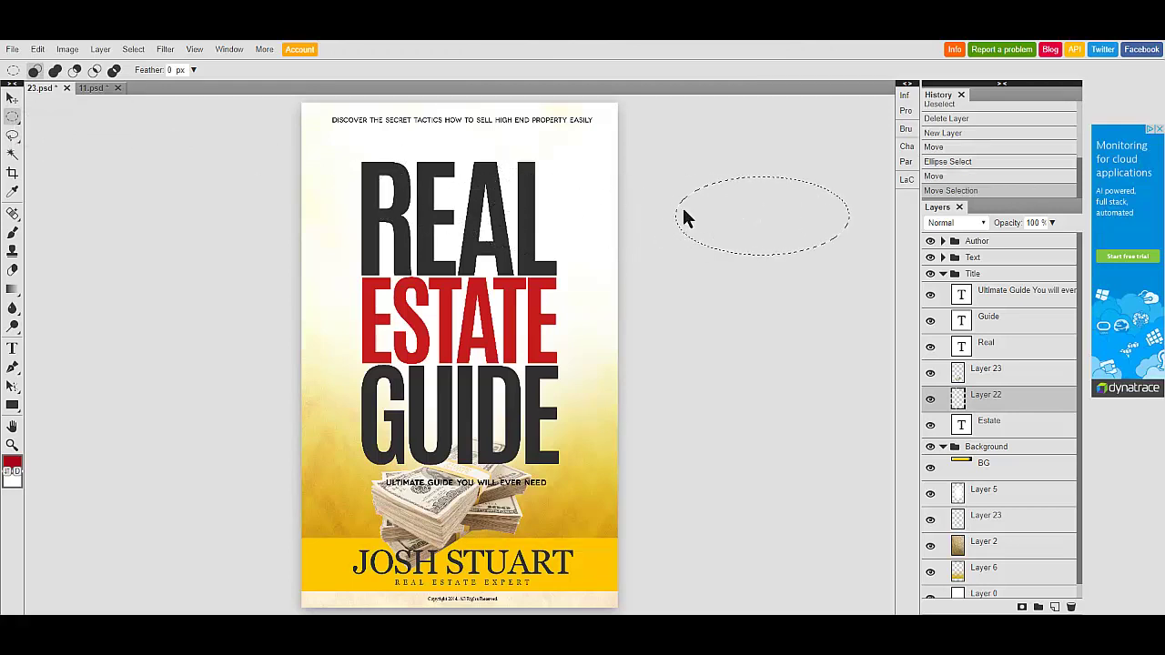
left_click(686, 216)
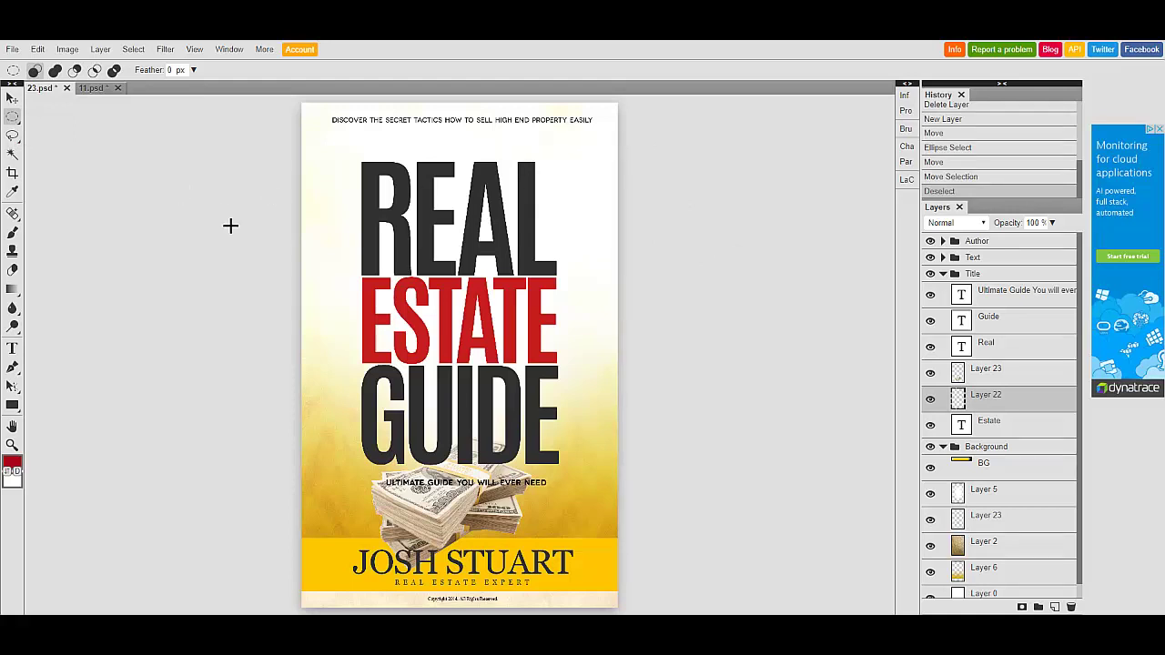